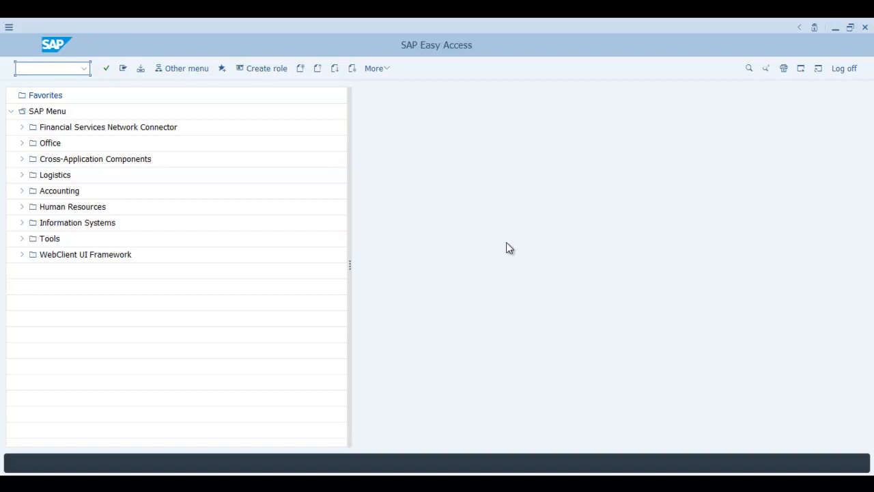
Launch SQVI and create a new QuickView named ZTCODEYBYMOD.
{"action": "type", "text": "SQVI"}
{"action": "key", "text": "Return"}
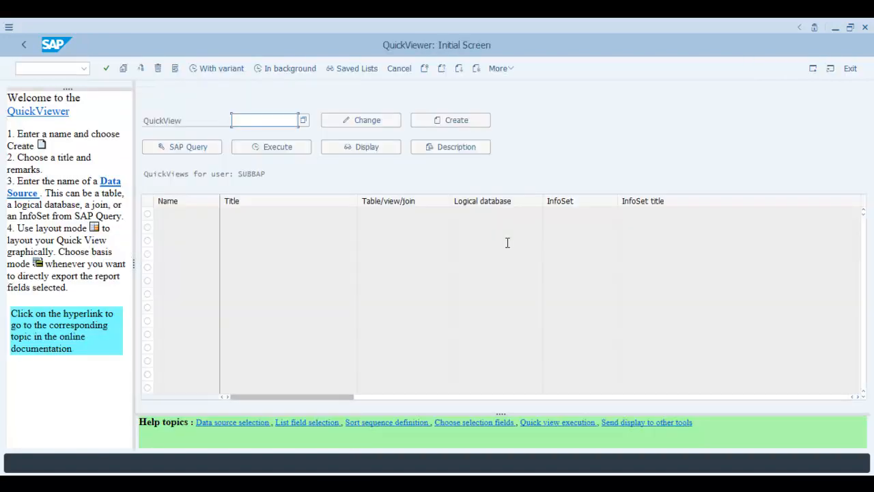
{"action": "left_click", "coordinate": [255, 120]}
{"action": "type", "text": "ZTCODEb"}
{"action": "key", "text": "BackSpace"}
{"action": "type", "text": "Y"}
{"action": "type", "text": "BYMD"}
{"action": "type", "text": "U"}
{"action": "key", "text": "BackSpace"}
{"action": "key", "text": "BackSpace"}
{"action": "type", "text": "ODLU"}
{"action": "key", "text": "BackSpace"}
{"action": "key", "text": "BackSpace"}
{"action": "left_click", "coordinate": [446, 120]}
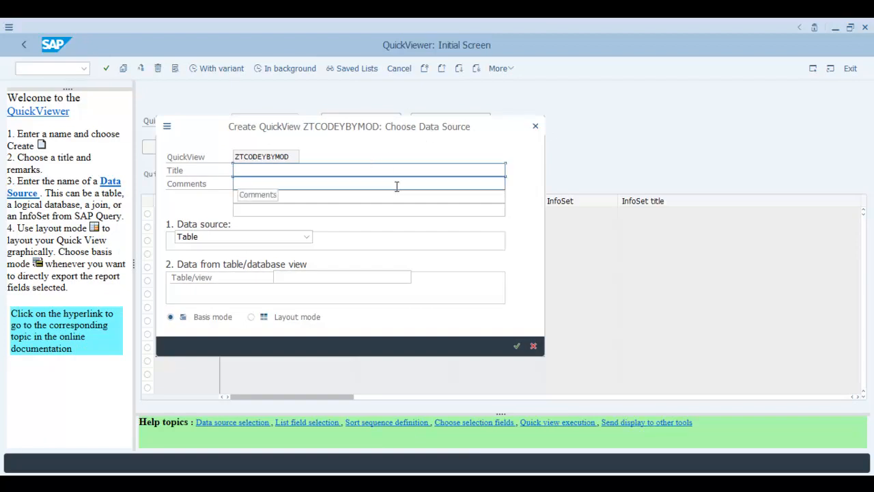
Enter the title 'Report for Listing Transaction codes by SAP Modules', pick Table join and confirm.
{"action": "type", "text": "Report "}
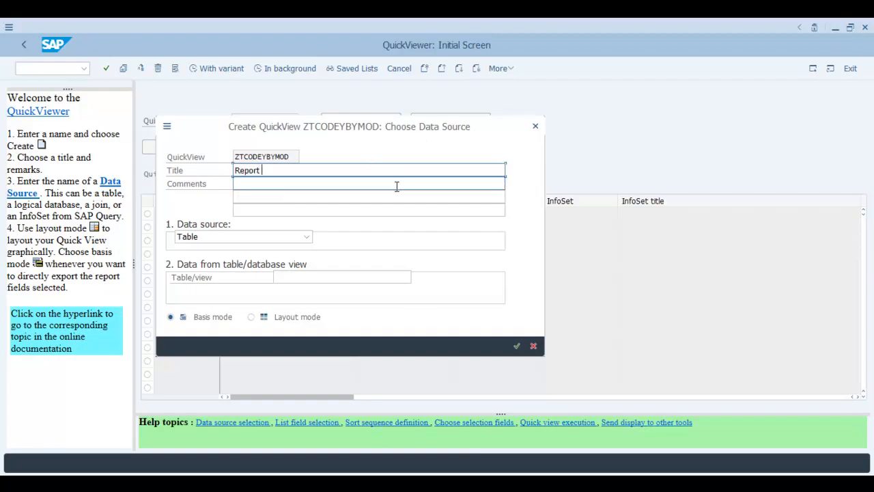
{"action": "type", "text": "for Listing Transaction"}
{"action": "key", "text": "BackSpace"}
{"action": "key", "text": "BackSpace"}
{"action": "key", "text": "BackSpace"}
{"action": "type", "text": "ion code"}
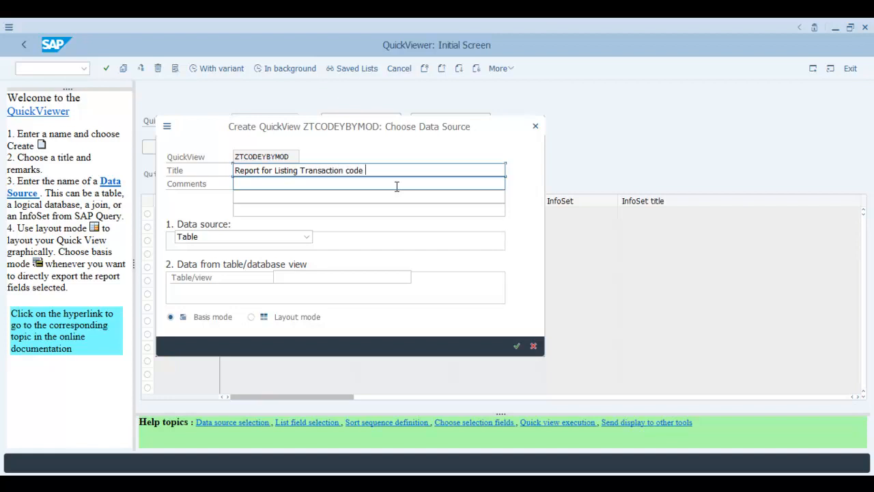
{"action": "key", "text": "BackSpace"}
{"action": "type", "text": "s by SAP Modules"}
{"action": "left_click", "coordinate": [241, 236]}
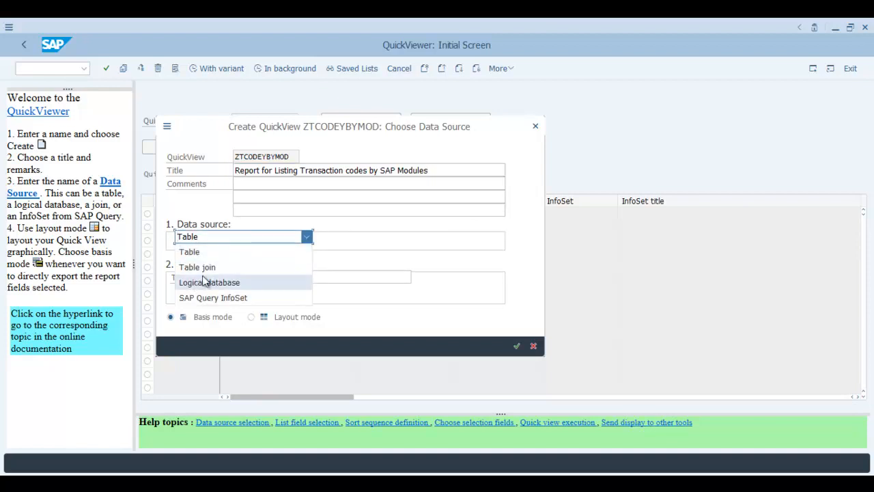
{"action": "left_click", "coordinate": [203, 269]}
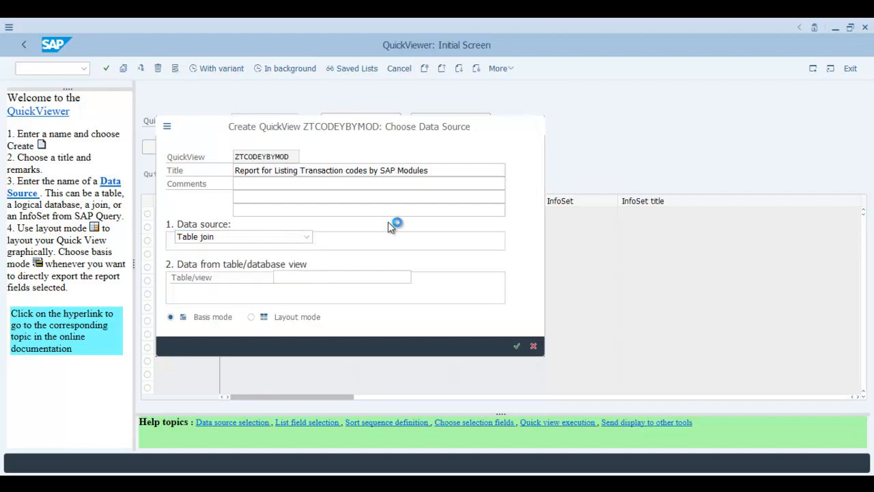
{"action": "left_click_drag", "start_coordinate": [342, 228], "coordinate": [451, 135]}
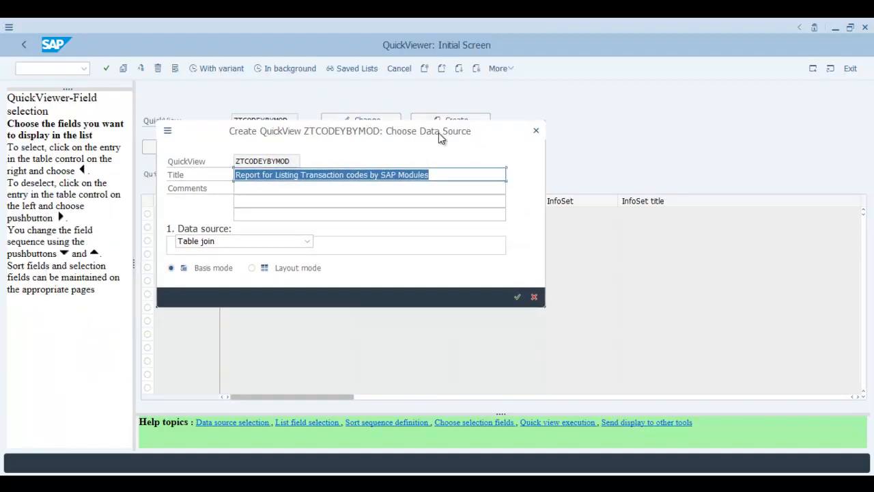
{"action": "left_click", "coordinate": [518, 298]}
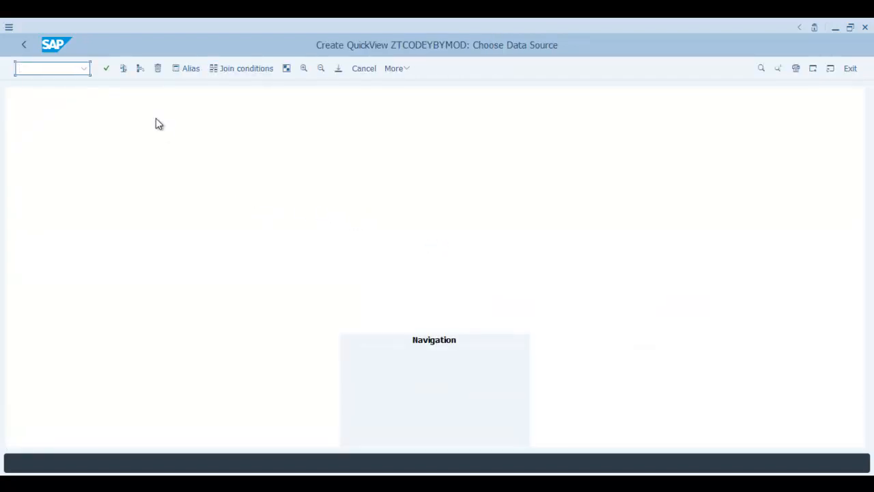
Insert tables DF14VD and TDEVC into the join.
{"action": "left_click", "coordinate": [140, 69]}
{"action": "left_click_drag", "start_coordinate": [180, 162], "coordinate": [288, 195]}
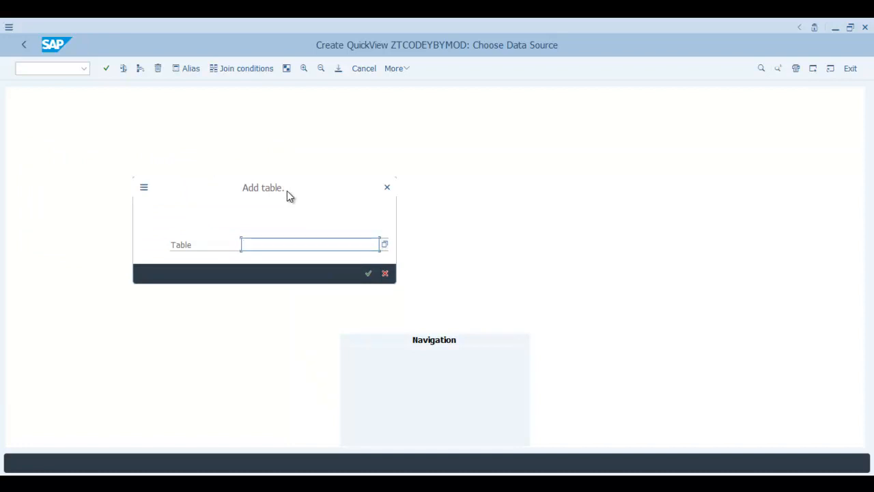
{"action": "type", "text": "DF14VD"}
{"action": "key", "text": "Return"}
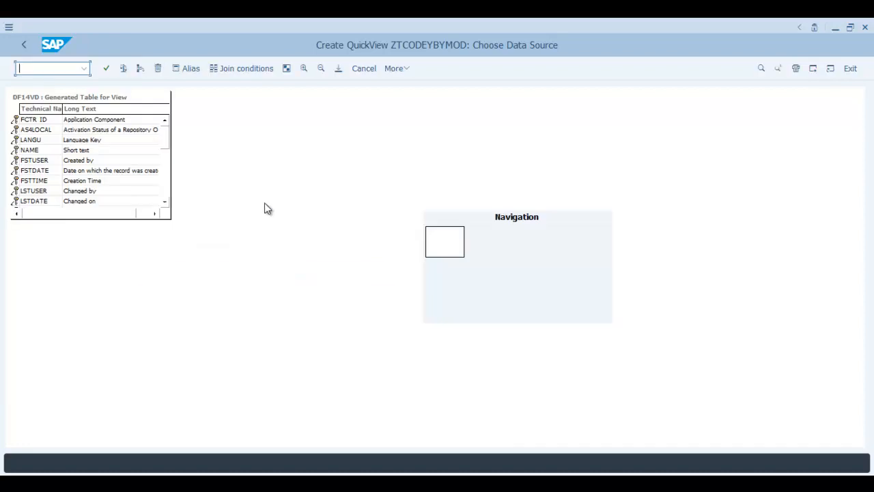
{"action": "left_click", "coordinate": [136, 74]}
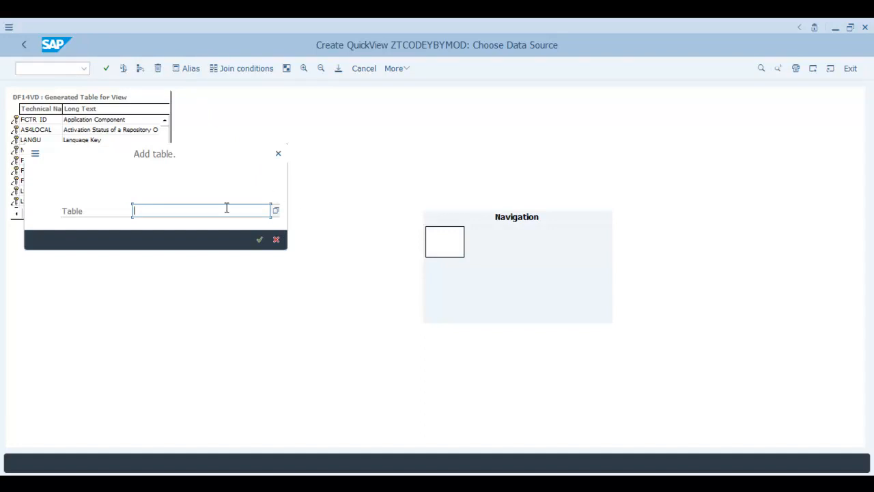
{"action": "type", "text": "TDEVC"}
{"action": "key", "text": "Return"}
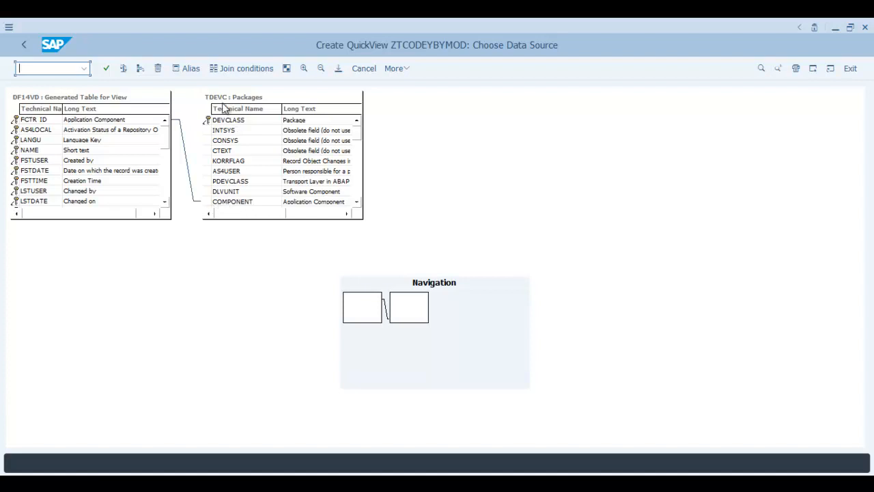
Add table INFO_TRAN to the join.
{"action": "left_click", "coordinate": [141, 70]}
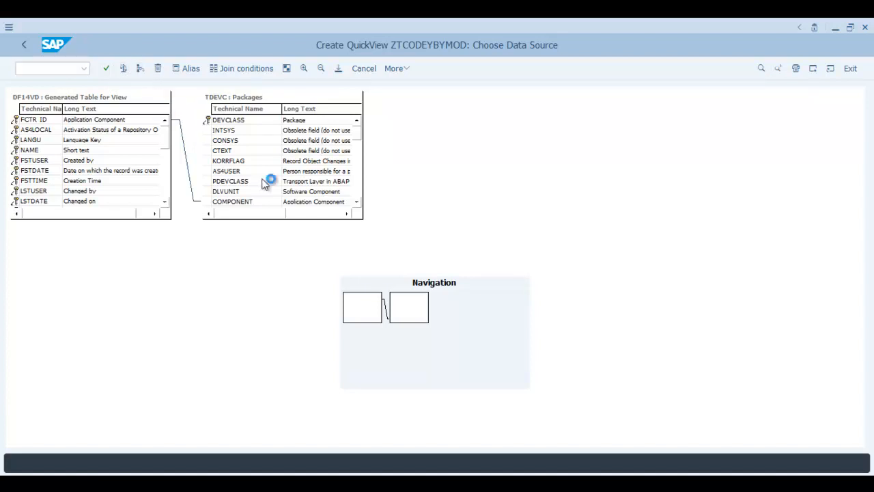
{"action": "type", "text": "INC"}
{"action": "key", "text": "BackSpace"}
{"action": "type", "text": "F"}
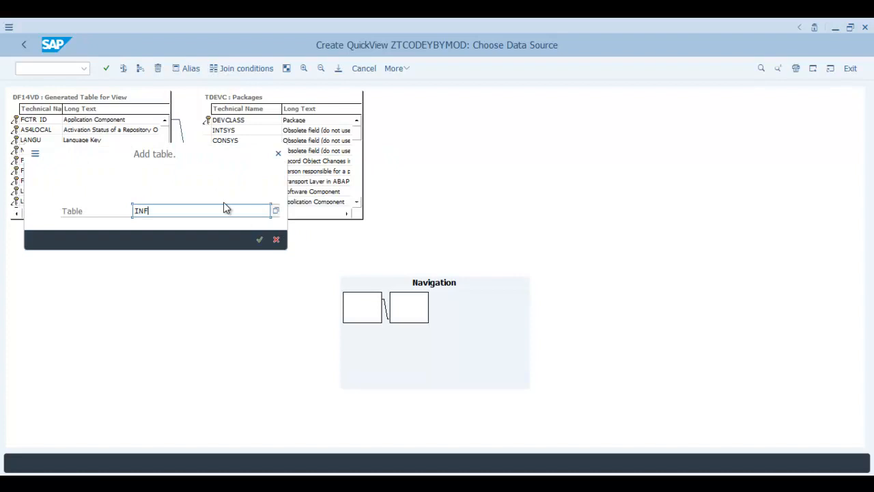
{"action": "type", "text": "O_TTAN"}
{"action": "key", "text": "Return"}
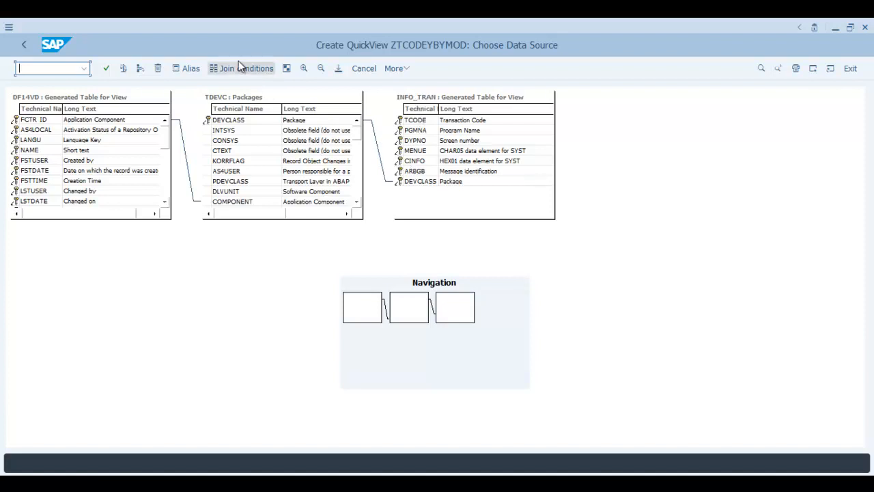
Add table TSTCT to the join and check the finished four-table join.
{"action": "left_click", "coordinate": [141, 69]}
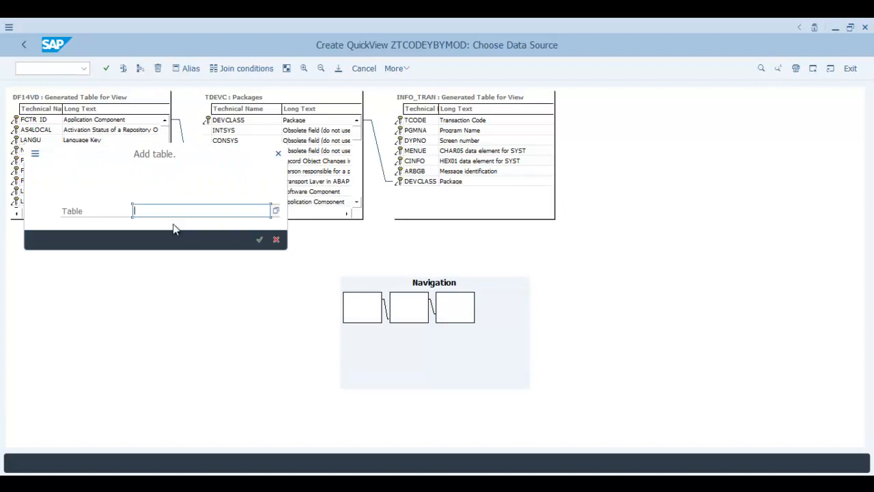
{"action": "type", "text": "TSTCT"}
{"action": "left_click", "coordinate": [174, 229]}
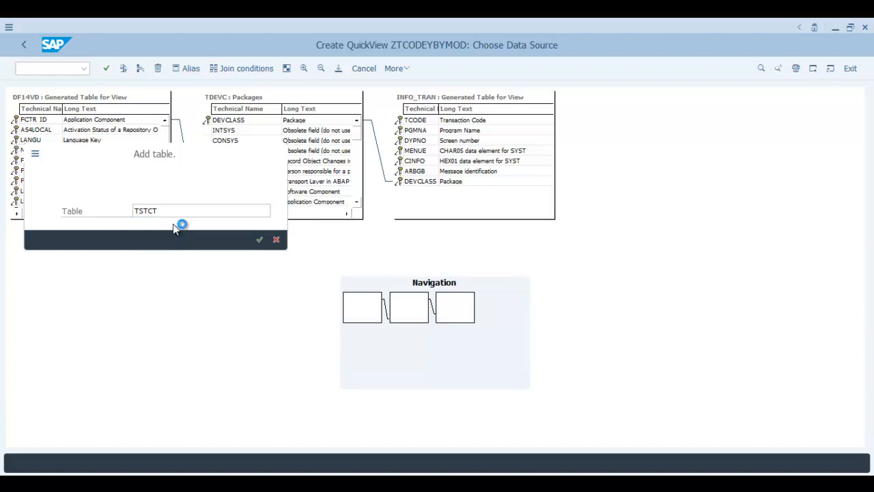
{"action": "left_click", "coordinate": [258, 240]}
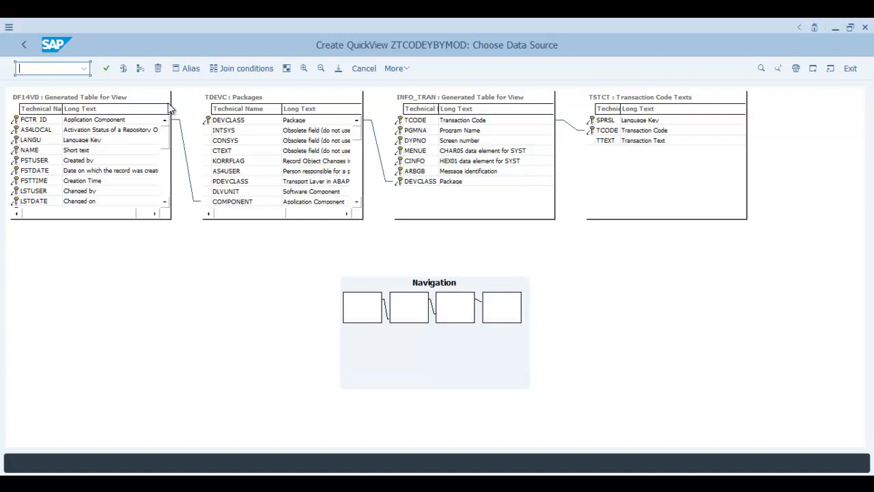
{"action": "left_click", "coordinate": [108, 68]}
Go back to field selection and widen the Data fields tree to show technical table names.
{"action": "left_click", "coordinate": [356, 196]}
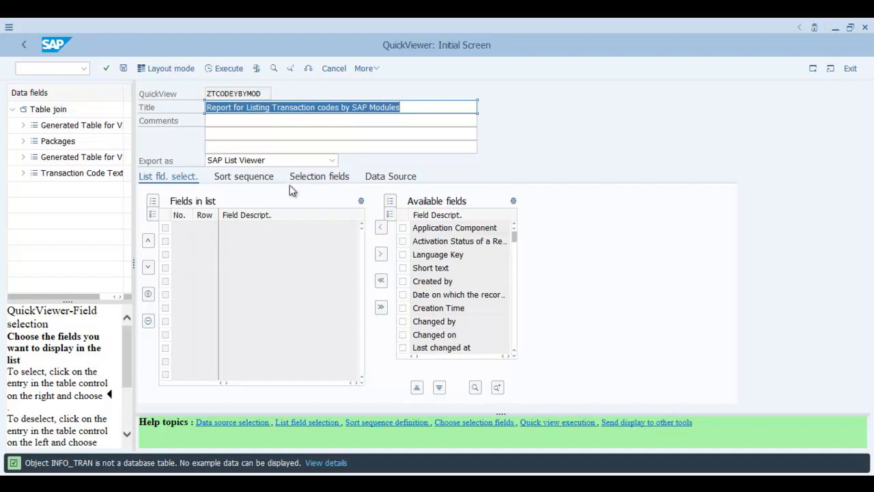
{"action": "left_click", "coordinate": [172, 177]}
{"action": "left_click_drag", "start_coordinate": [142, 165], "coordinate": [289, 150]}
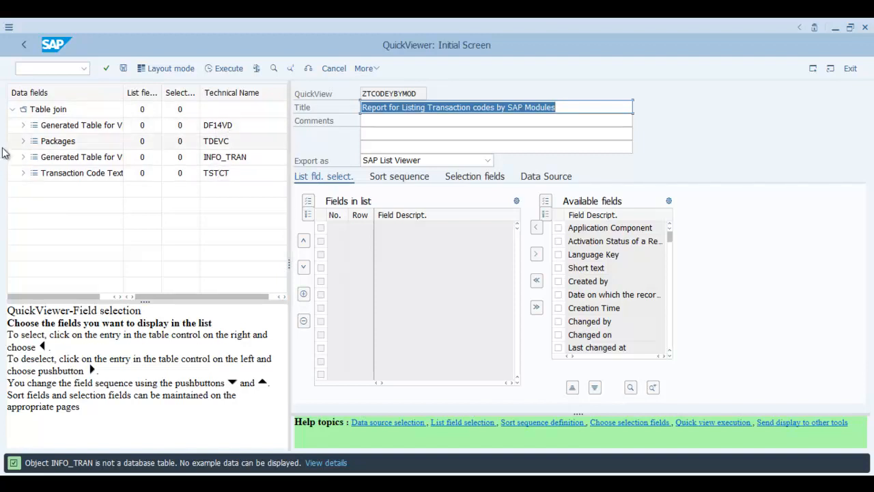
Expand and collapse DF14VD, Packages and INFO_TRAN, leaving TSTCT's fields expanded.
{"action": "left_click", "coordinate": [23, 126]}
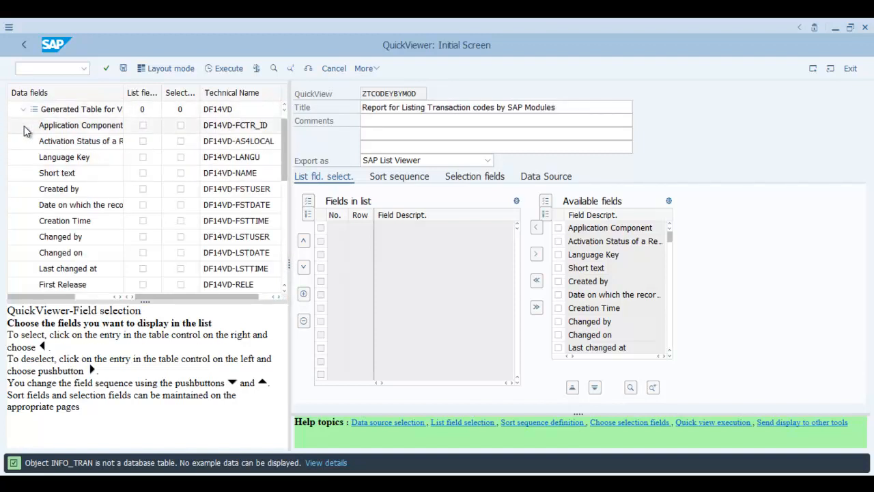
{"action": "left_click", "coordinate": [23, 109]}
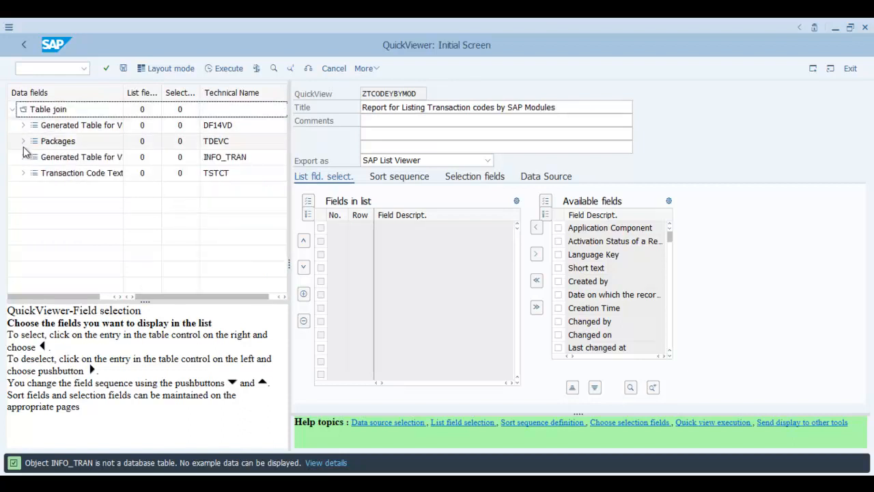
{"action": "left_click", "coordinate": [23, 141]}
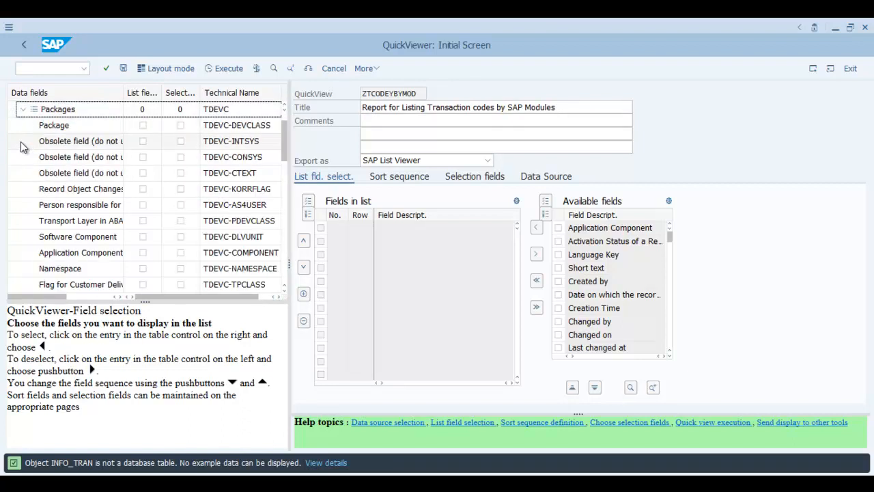
{"action": "left_click", "coordinate": [23, 111]}
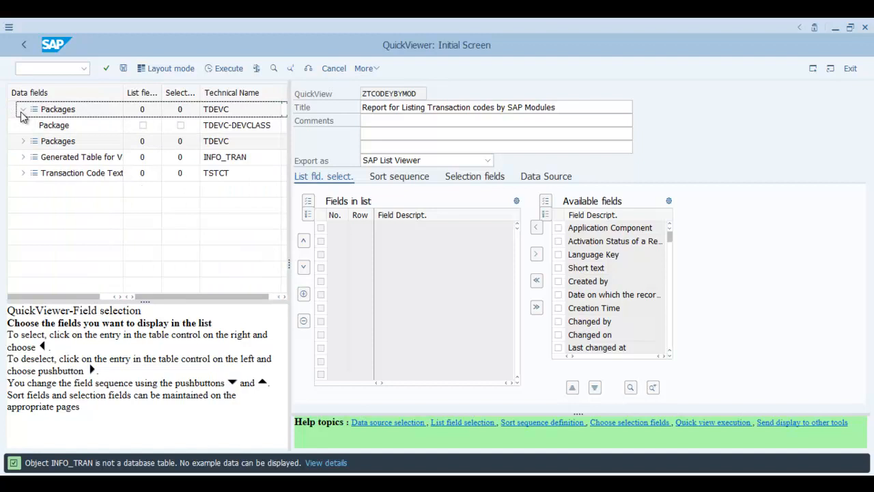
{"action": "left_click", "coordinate": [22, 158]}
{"action": "left_click", "coordinate": [23, 158]}
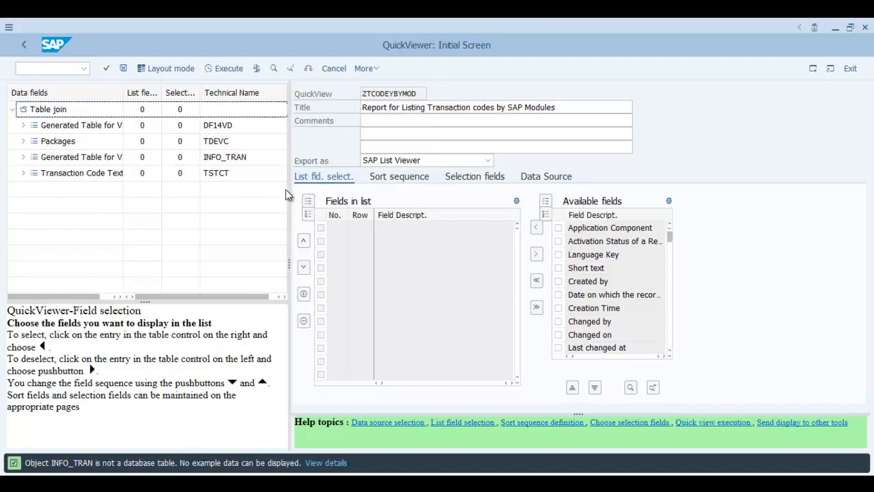
{"action": "left_click", "coordinate": [23, 175]}
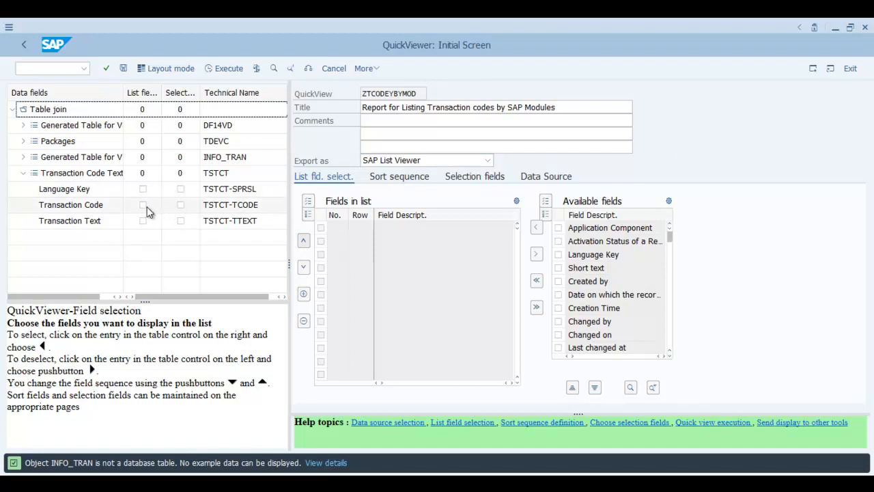
Make Transaction Code and Transaction Text list and selection fields, and Software Component a selection field.
{"action": "left_click", "coordinate": [180, 207]}
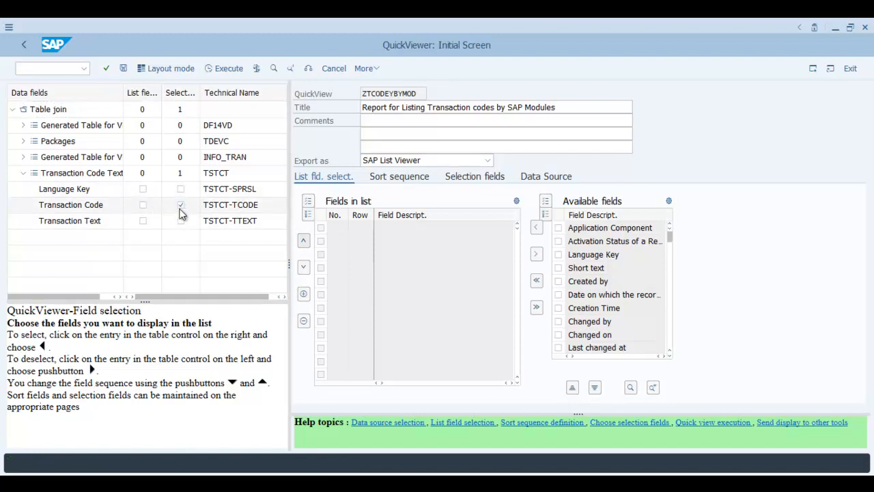
{"action": "left_click", "coordinate": [143, 207]}
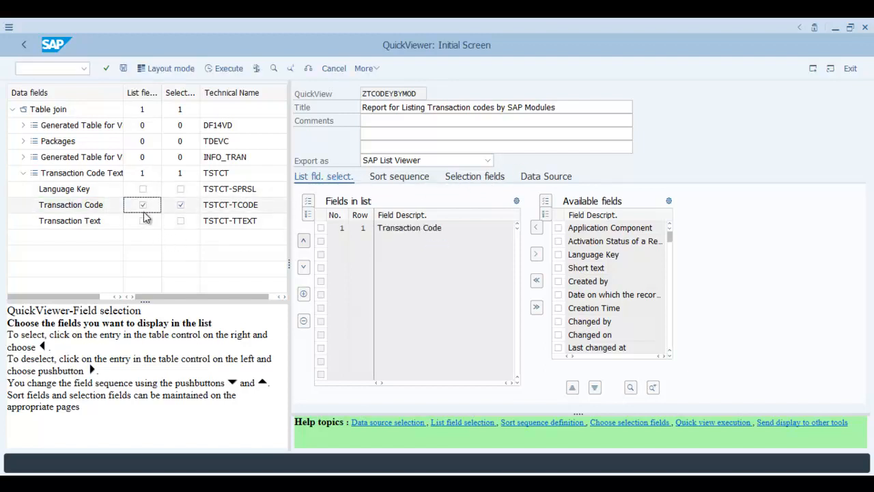
{"action": "left_click", "coordinate": [183, 205]}
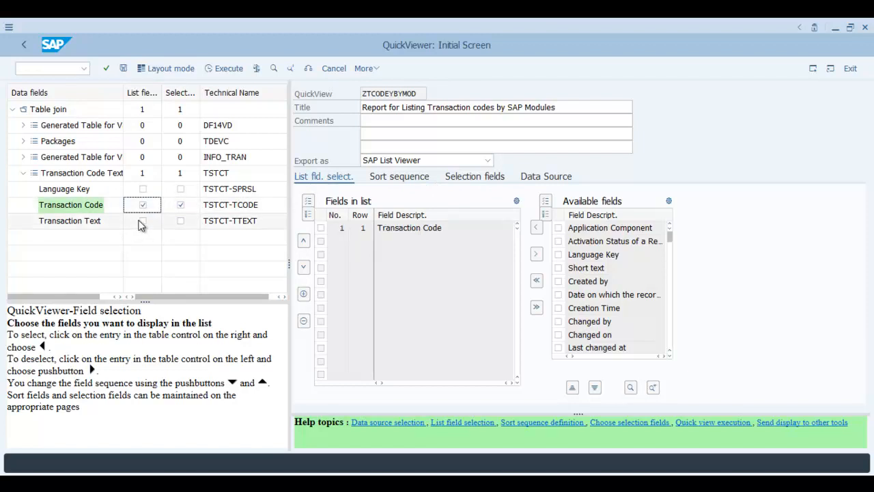
{"action": "left_click", "coordinate": [181, 222]}
{"action": "left_click", "coordinate": [142, 222]}
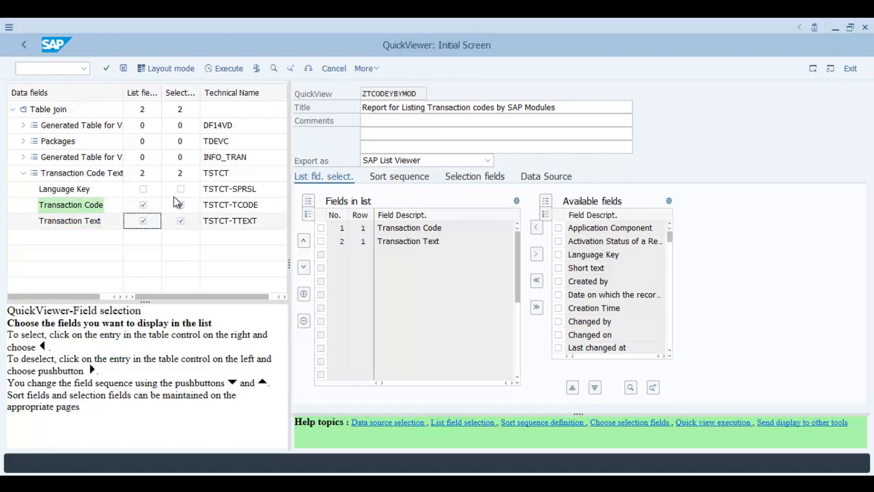
{"action": "left_click", "coordinate": [23, 142]}
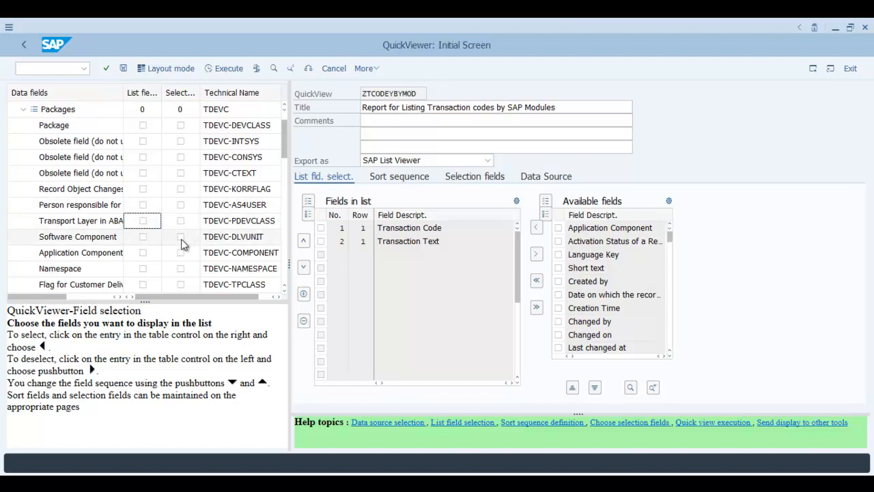
{"action": "left_click", "coordinate": [181, 237]}
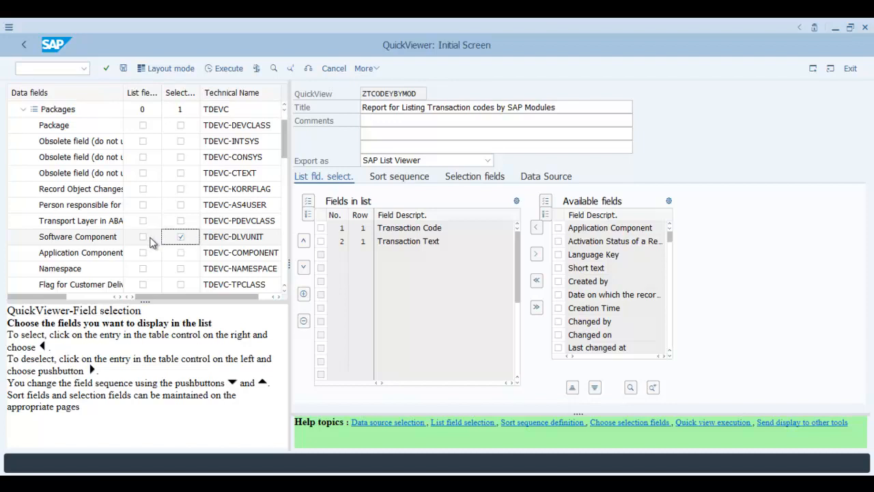
Add Software Component and TDEVC-CTEXT to the output list, with CTEXT also a selection field.
{"action": "left_click", "coordinate": [143, 236]}
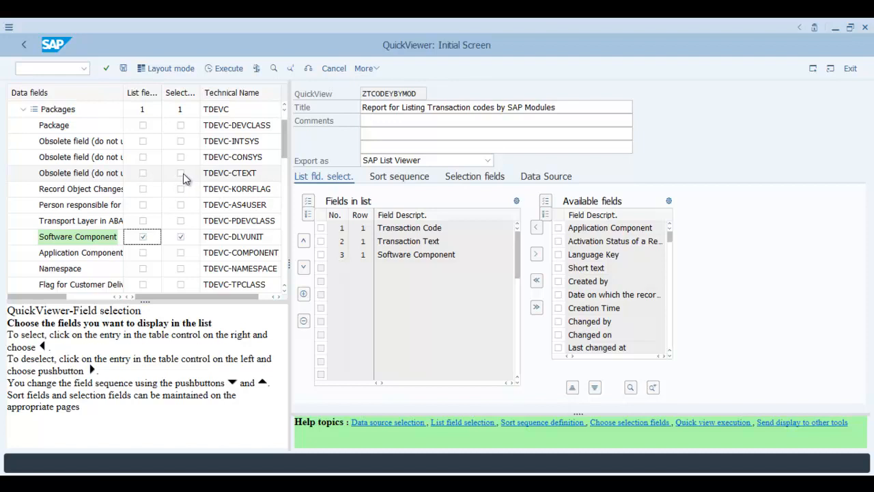
{"action": "left_click", "coordinate": [142, 175]}
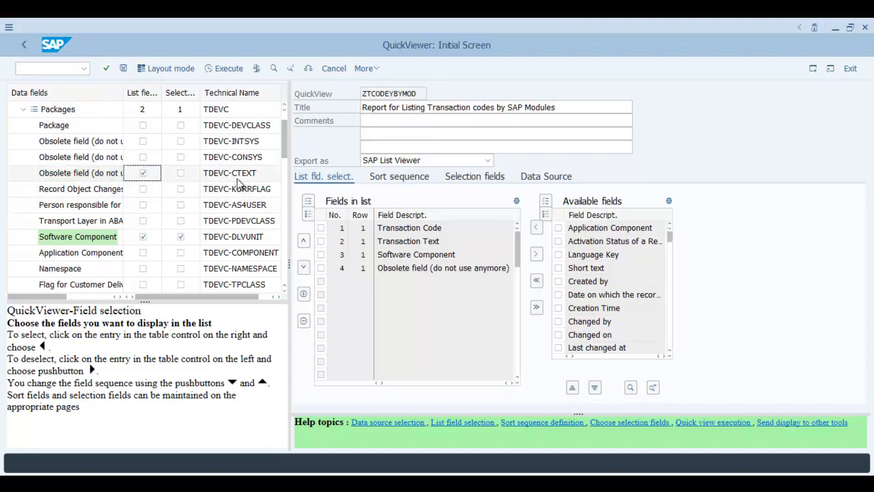
{"action": "left_click", "coordinate": [180, 173]}
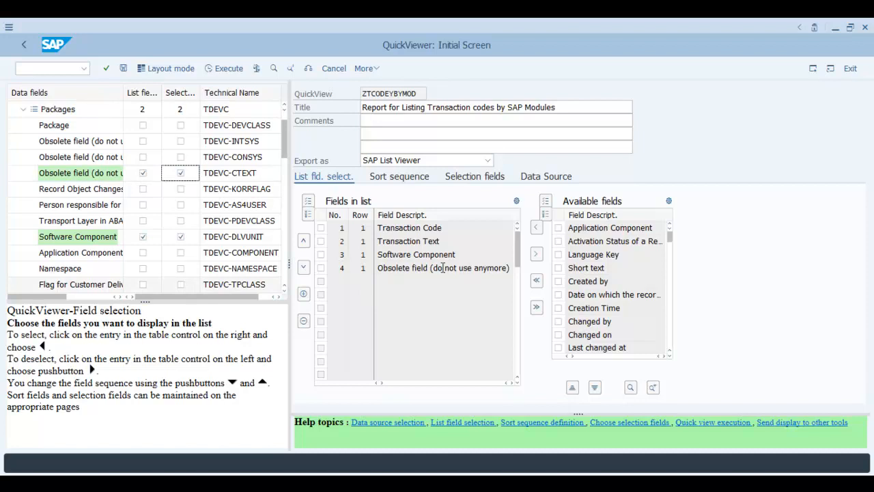
{"action": "left_click_drag", "start_coordinate": [433, 268], "coordinate": [507, 269]}
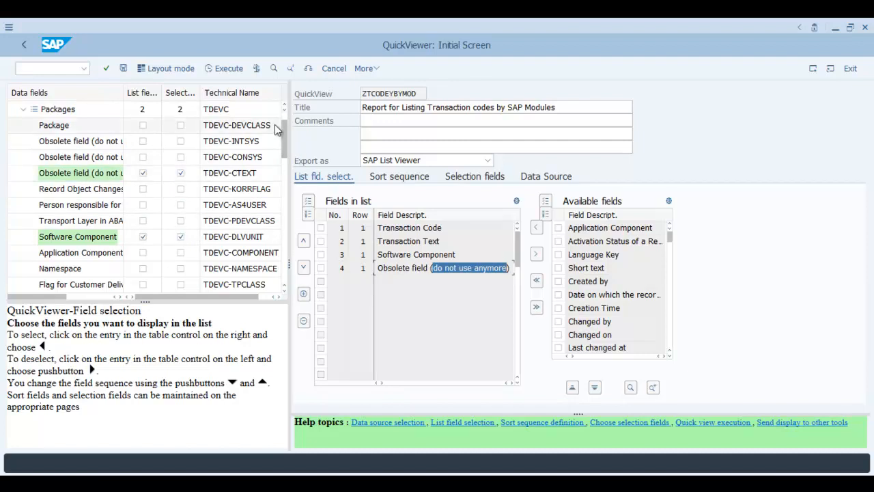
{"action": "left_click", "coordinate": [284, 105]}
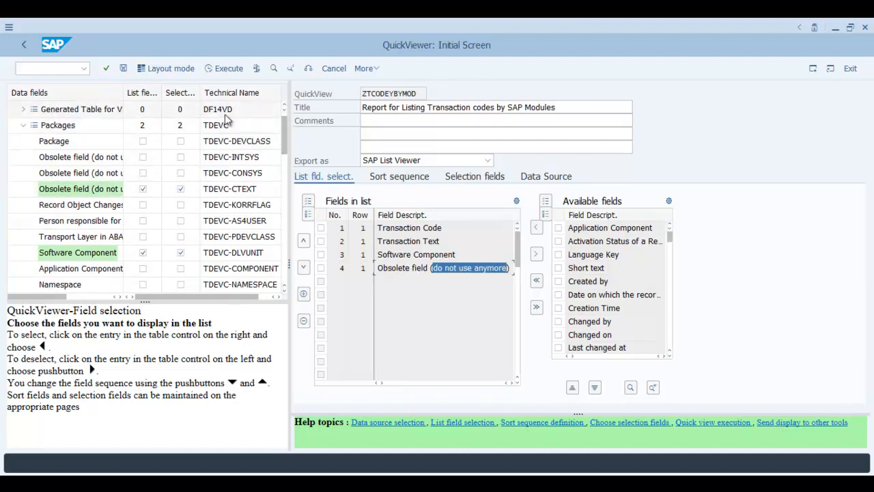
Make DF14VD's Language Key, Short text and Application component ID list and selection fields.
{"action": "left_click", "coordinate": [25, 110]}
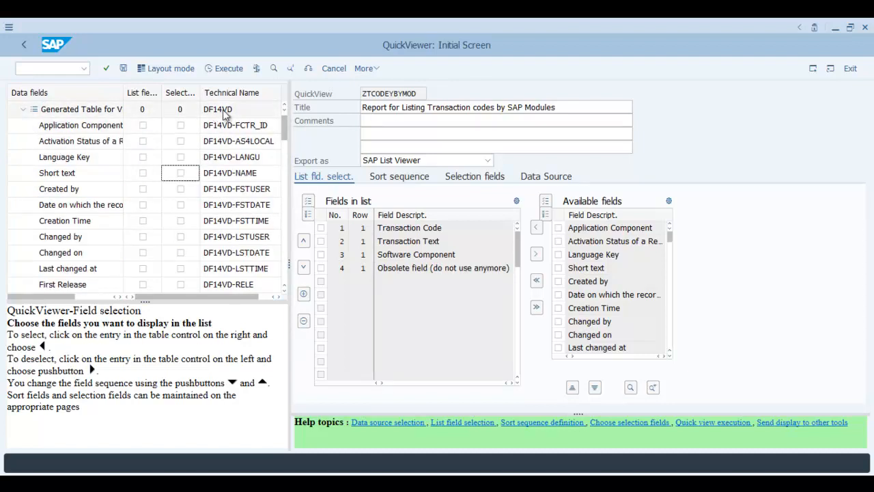
{"action": "left_click", "coordinate": [182, 160]}
{"action": "left_click", "coordinate": [142, 160]}
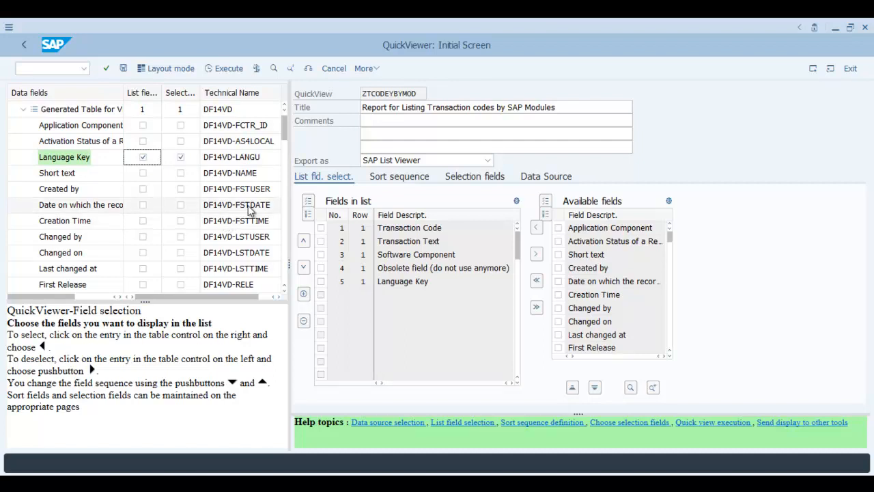
{"action": "left_click", "coordinate": [143, 175]}
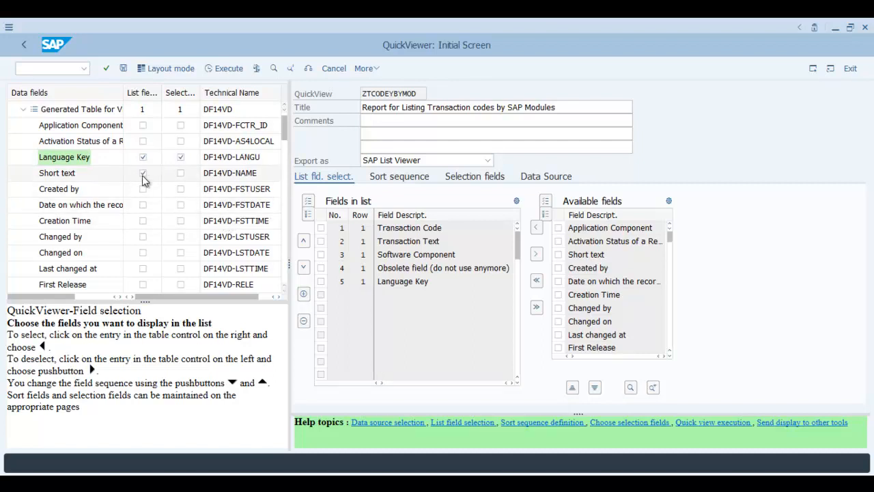
{"action": "left_click", "coordinate": [181, 174]}
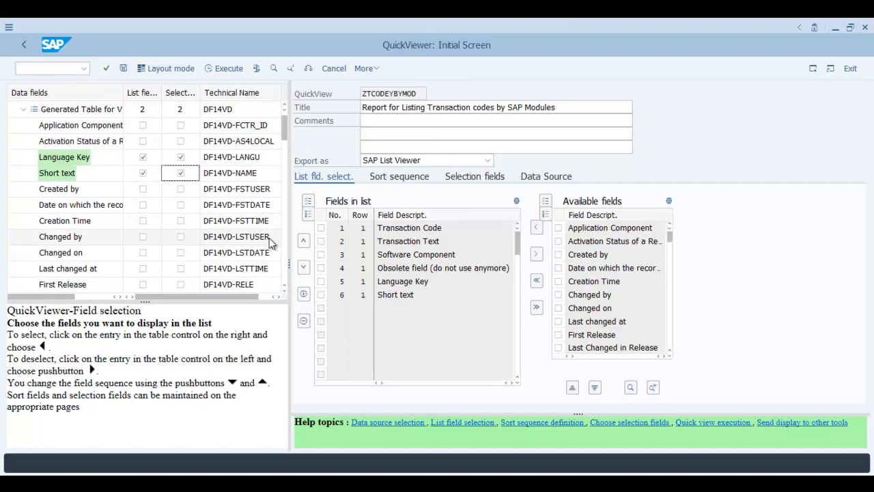
{"action": "left_click", "coordinate": [285, 166]}
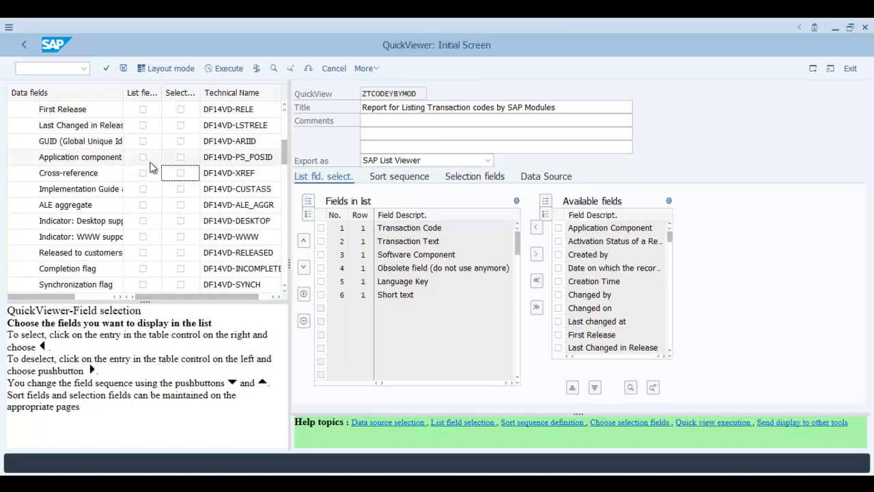
{"action": "left_click", "coordinate": [181, 160]}
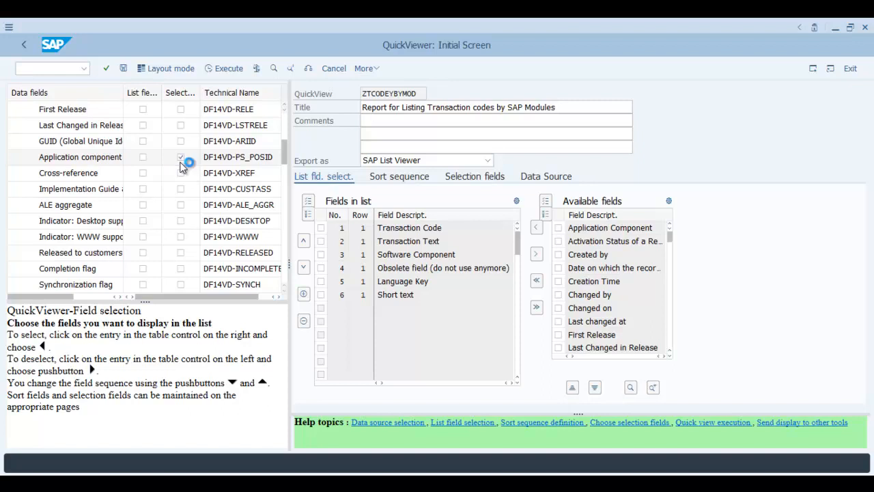
{"action": "left_click", "coordinate": [142, 159]}
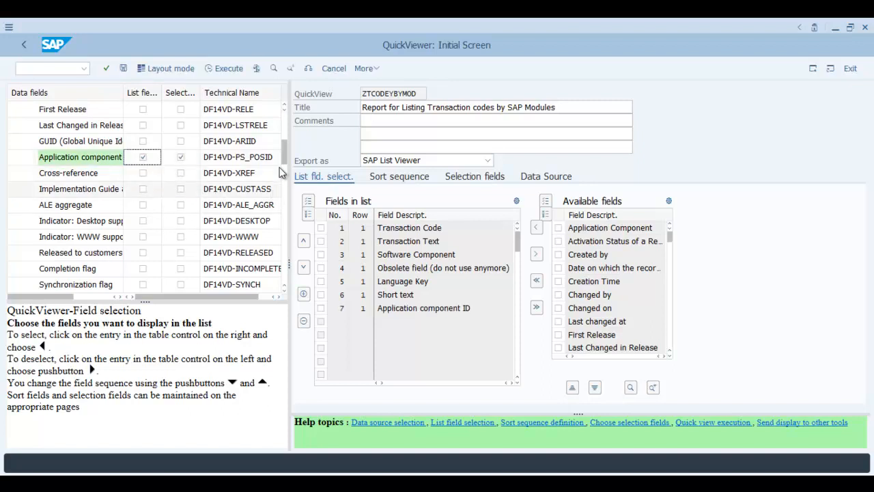
{"action": "left_click", "coordinate": [285, 184]}
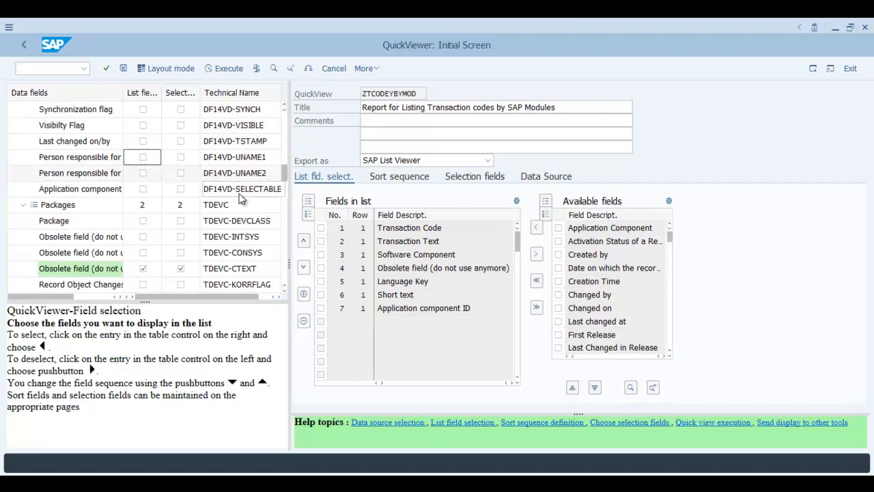
{"action": "left_click", "coordinate": [284, 143]}
{"action": "left_click", "coordinate": [285, 134]}
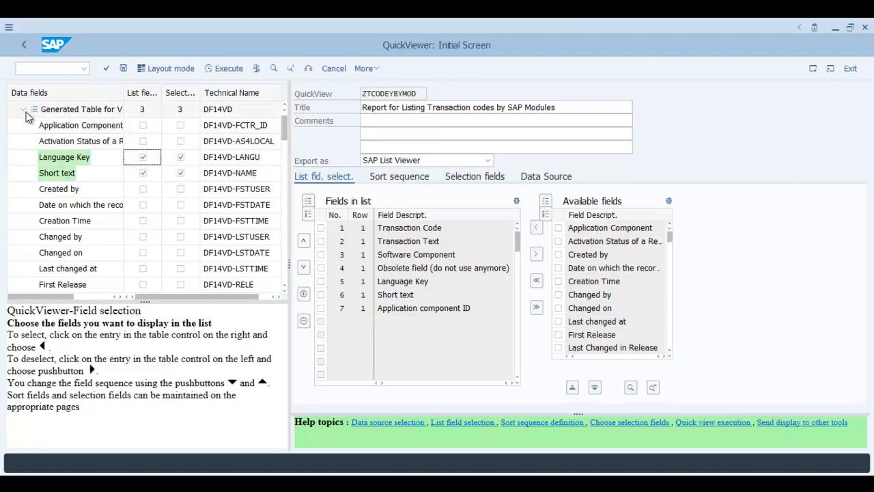
Save the query, then toggle technical names like TSTCT-TCODE on and off, ending on descriptions.
{"action": "left_click", "coordinate": [123, 68]}
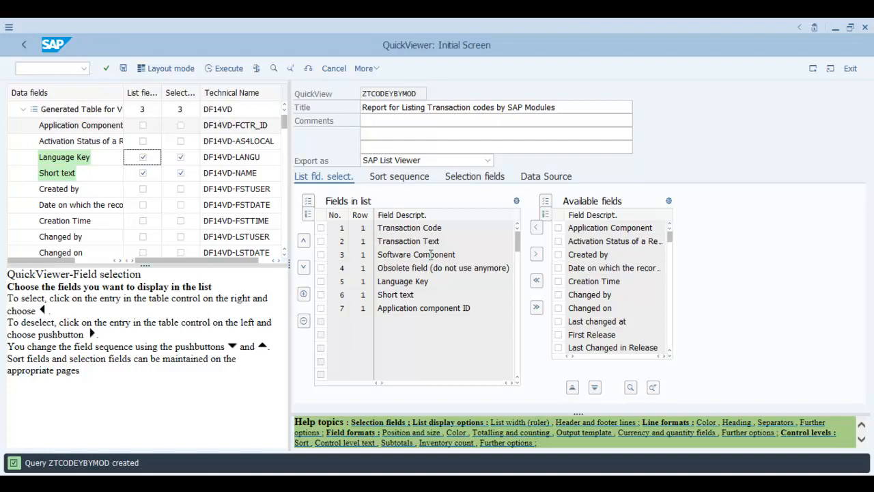
{"action": "left_click", "coordinate": [308, 69]}
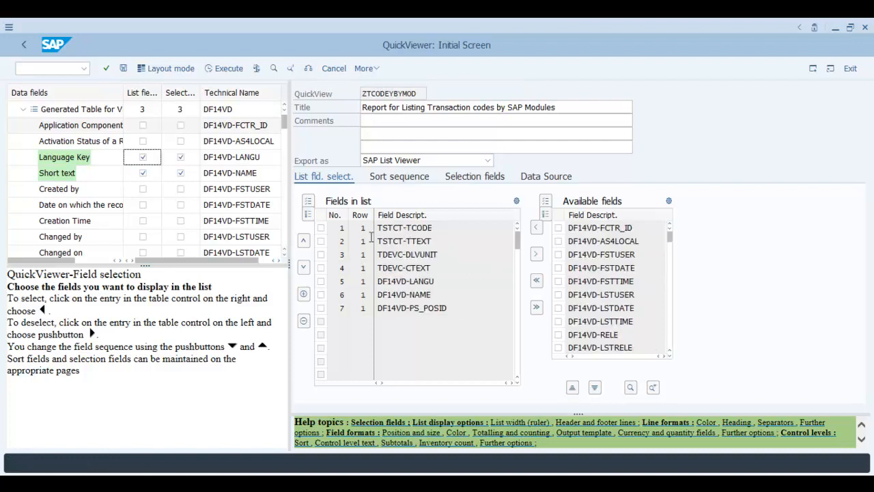
{"action": "left_click_drag", "start_coordinate": [432, 227], "coordinate": [339, 239]}
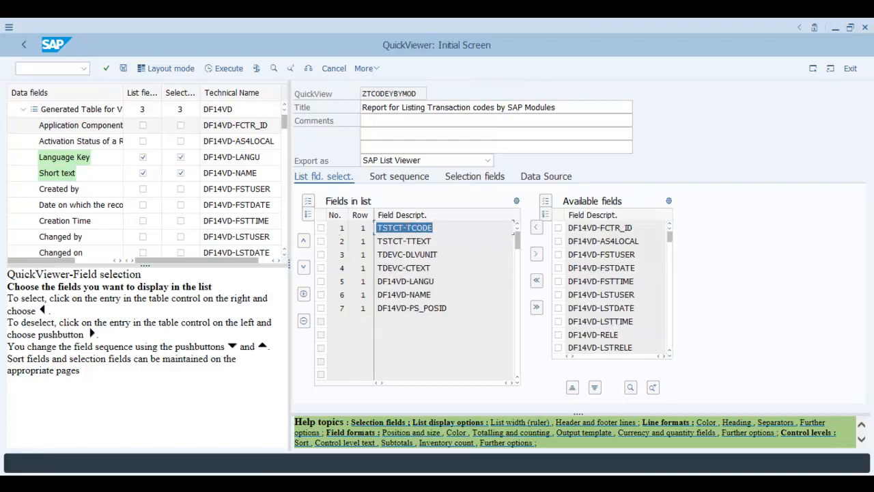
{"action": "left_click_drag", "start_coordinate": [434, 240], "coordinate": [330, 243]}
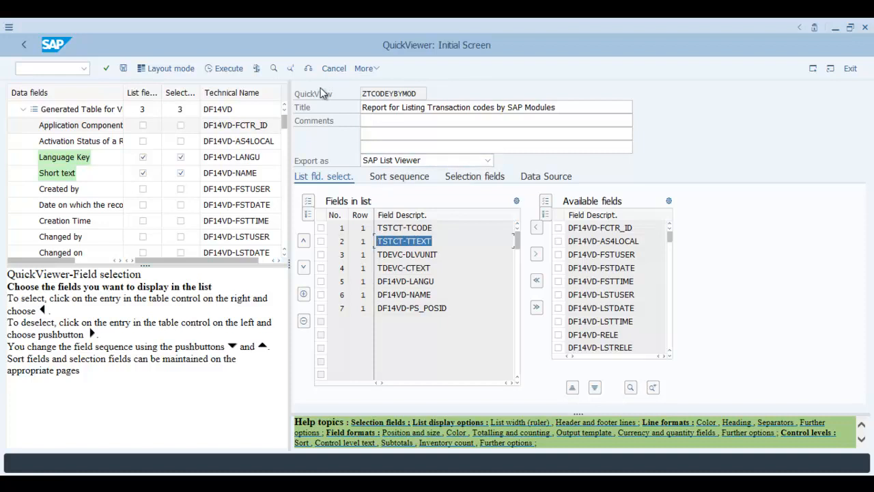
{"action": "left_click", "coordinate": [308, 68]}
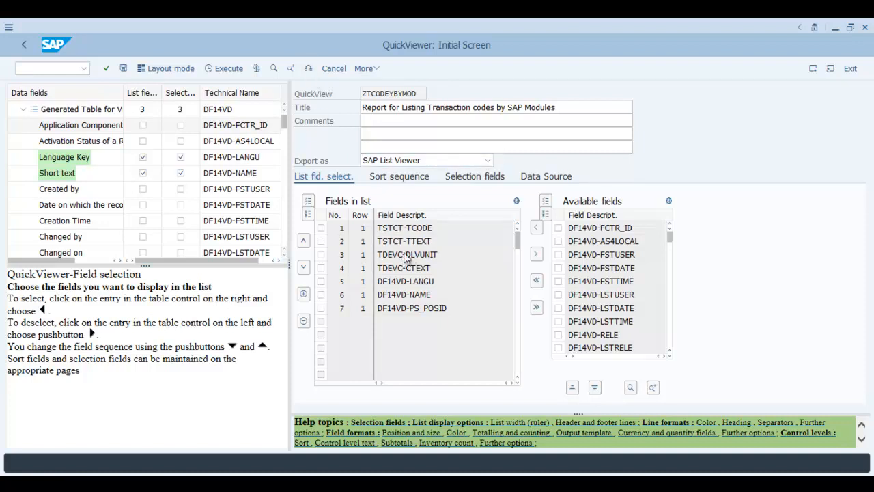
{"action": "left_click", "coordinate": [309, 69]}
{"action": "left_click", "coordinate": [311, 70]}
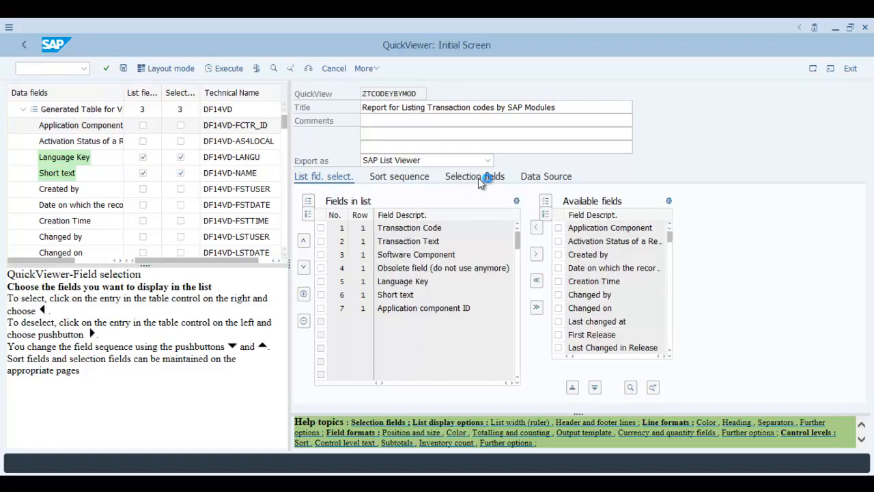
{"action": "left_click", "coordinate": [480, 182]}
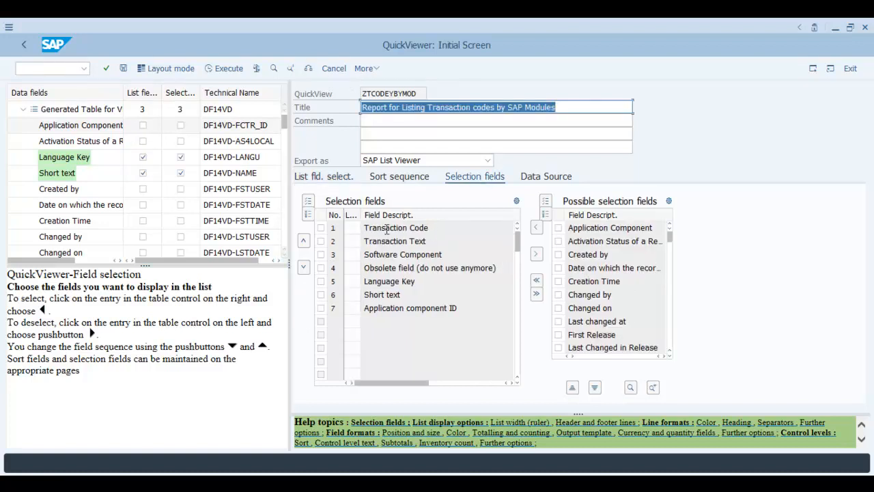
{"action": "left_click", "coordinate": [387, 229]}
{"action": "left_click_drag", "start_coordinate": [449, 228], "coordinate": [348, 239]}
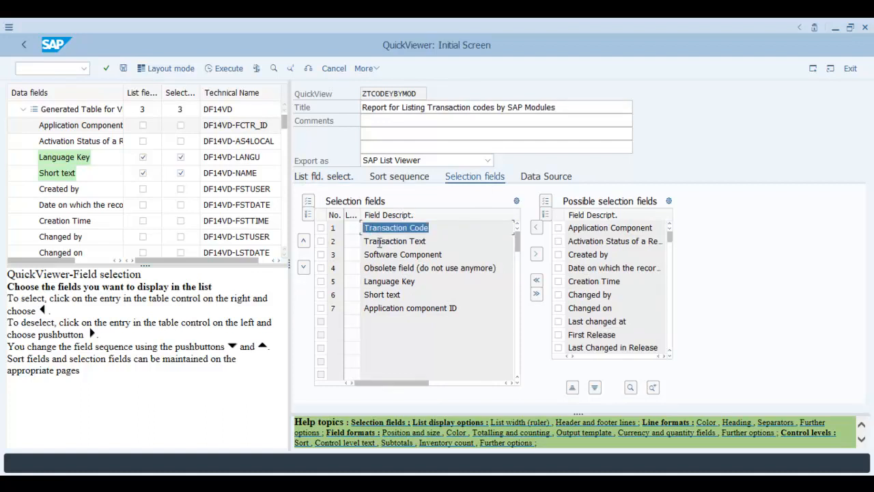
{"action": "left_click_drag", "start_coordinate": [449, 245], "coordinate": [348, 249]}
{"action": "left_click_drag", "start_coordinate": [441, 255], "coordinate": [285, 255]}
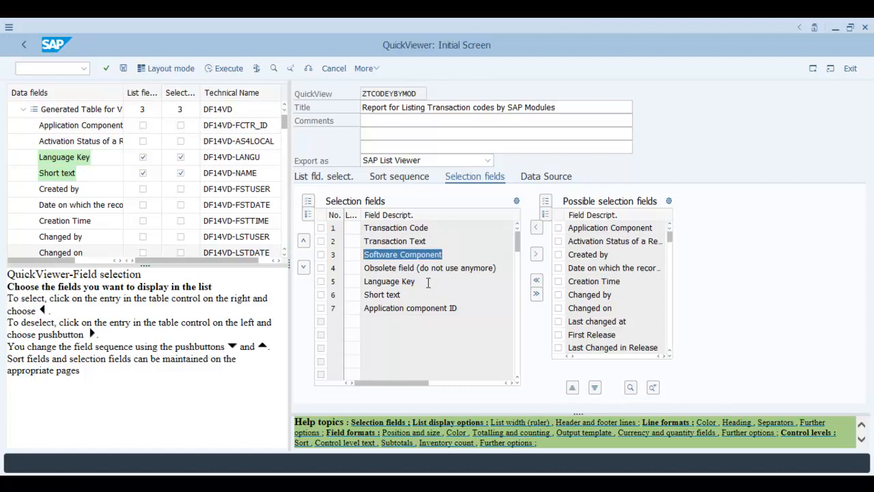
{"action": "left_click_drag", "start_coordinate": [427, 283], "coordinate": [321, 281]}
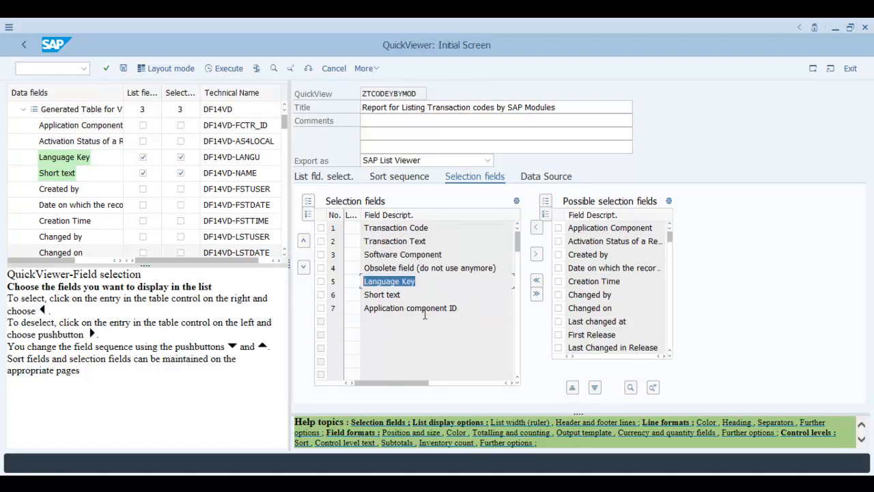
{"action": "left_click_drag", "start_coordinate": [498, 308], "coordinate": [313, 310]}
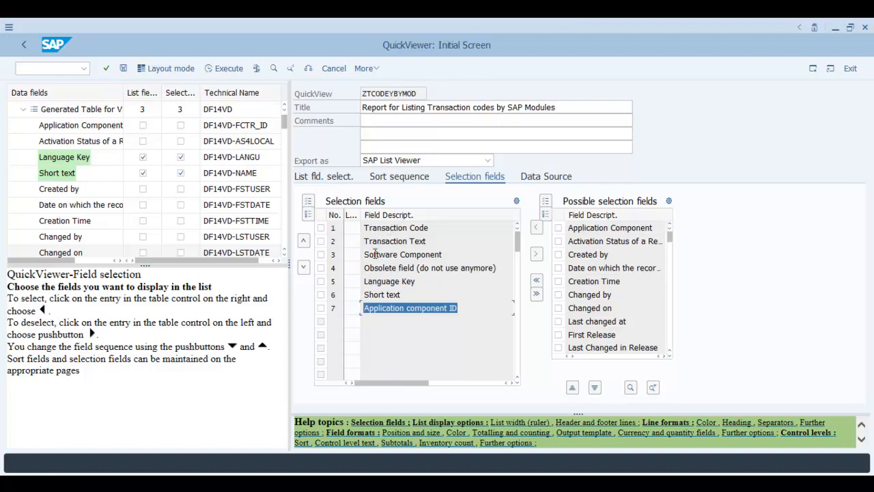
{"action": "left_click", "coordinate": [330, 179]}
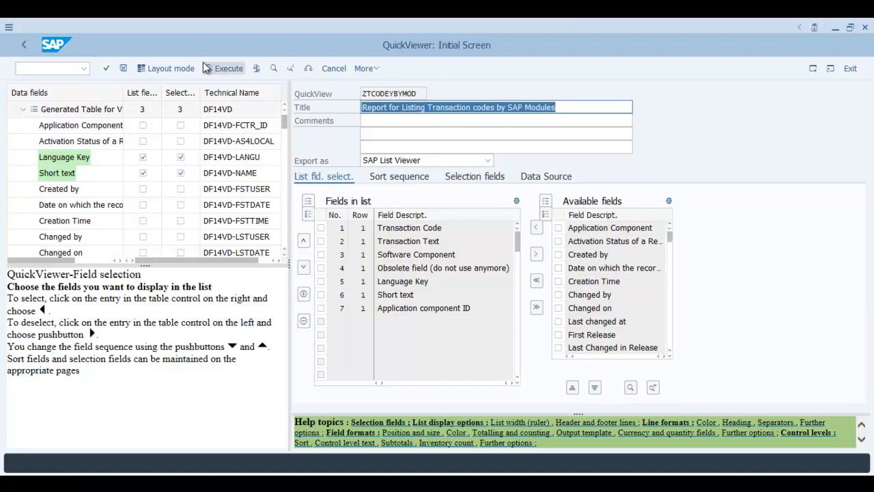
Run the QuickView and highlight its Transaction Code, Software Component and Application component ID criteria.
{"action": "left_click", "coordinate": [227, 70]}
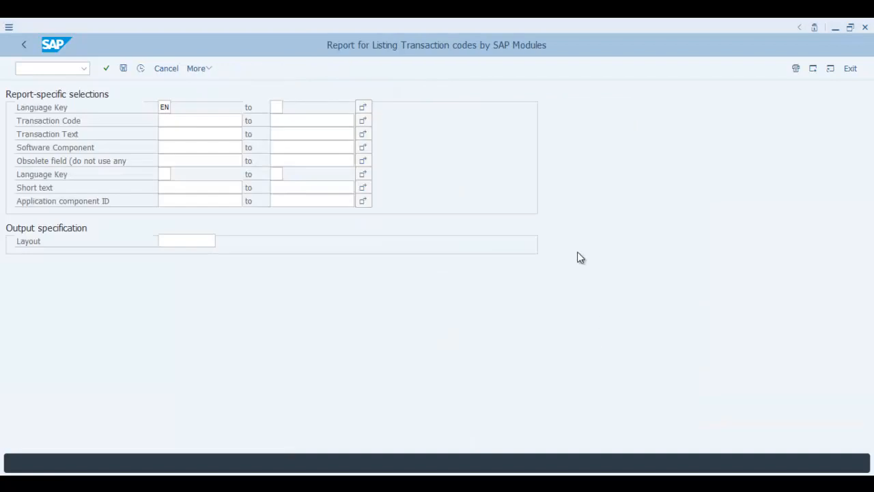
{"action": "left_click", "coordinate": [177, 123]}
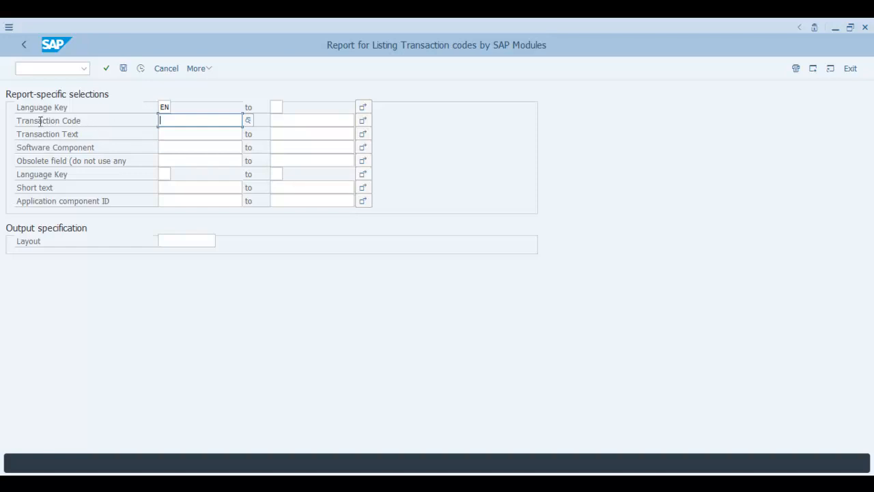
{"action": "left_click_drag", "start_coordinate": [17, 123], "coordinate": [82, 121]}
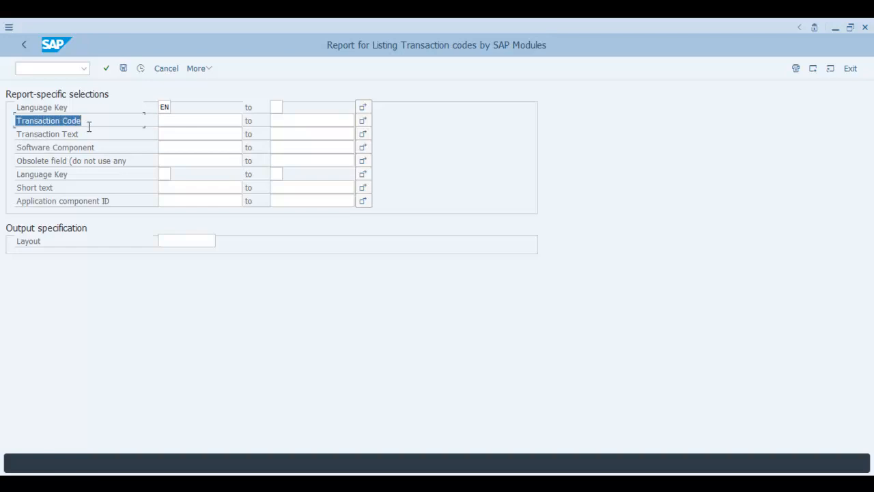
{"action": "left_click_drag", "start_coordinate": [123, 148], "coordinate": [3, 151]}
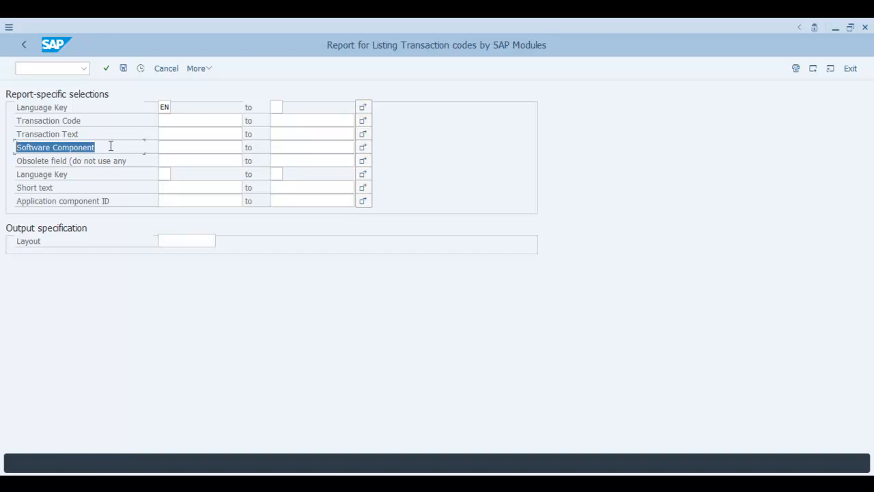
{"action": "left_click_drag", "start_coordinate": [89, 121], "coordinate": [6, 117]}
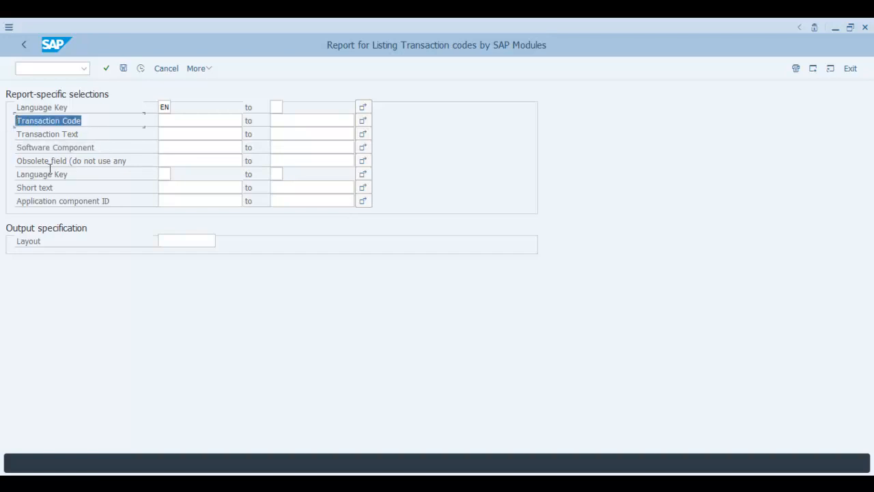
{"action": "left_click_drag", "start_coordinate": [103, 149], "coordinate": [3, 146]}
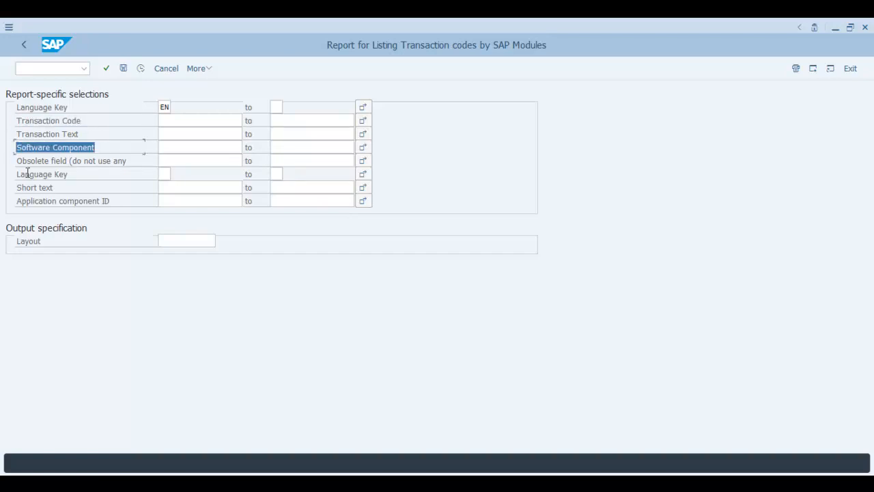
{"action": "left_click_drag", "start_coordinate": [117, 202], "coordinate": [2, 215]}
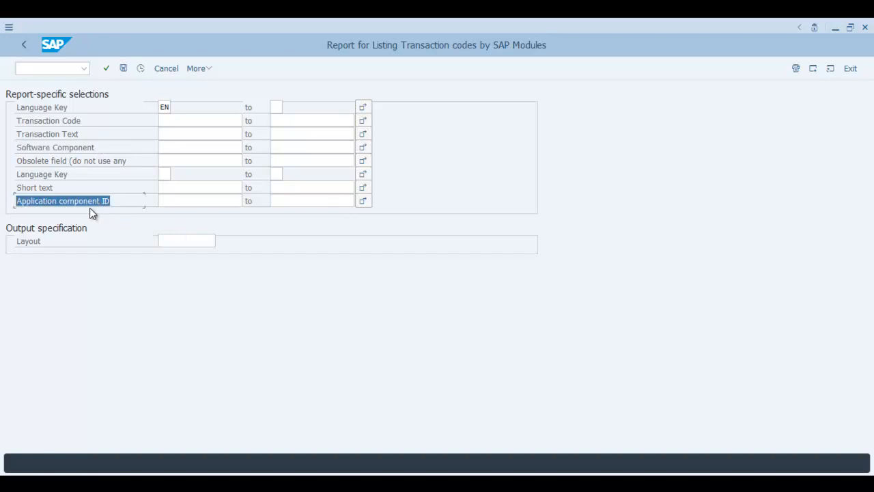
{"action": "left_click", "coordinate": [117, 202]}
{"action": "left_click_drag", "start_coordinate": [107, 200], "coordinate": [3, 203]}
{"action": "left_click", "coordinate": [198, 198]}
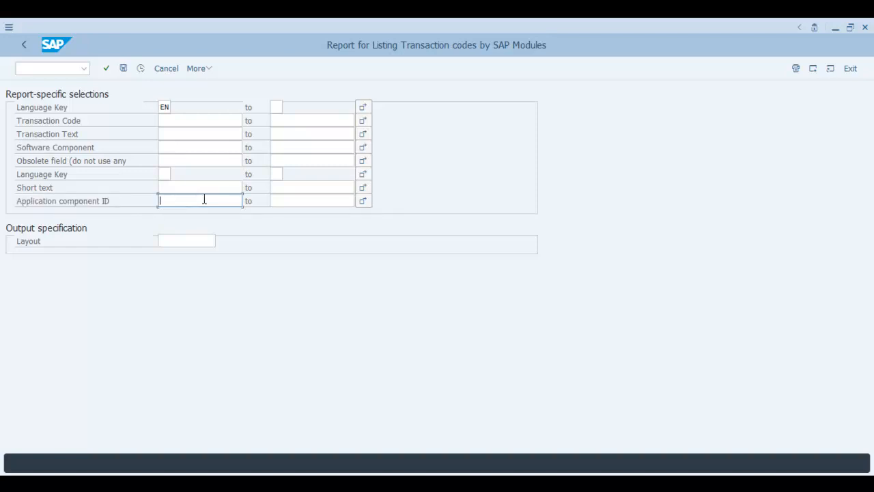
Enter SU* as the Transaction Code selection criterion.
{"action": "left_click", "coordinate": [189, 120]}
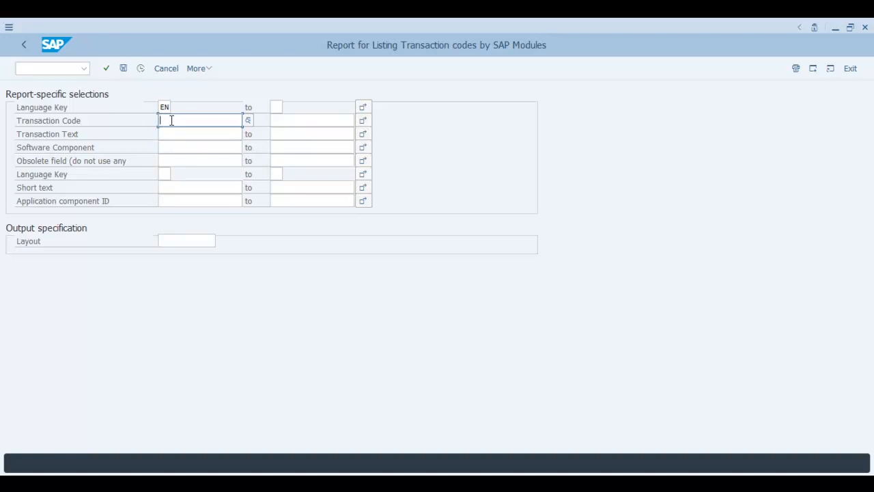
{"action": "type", "text": "Su"}
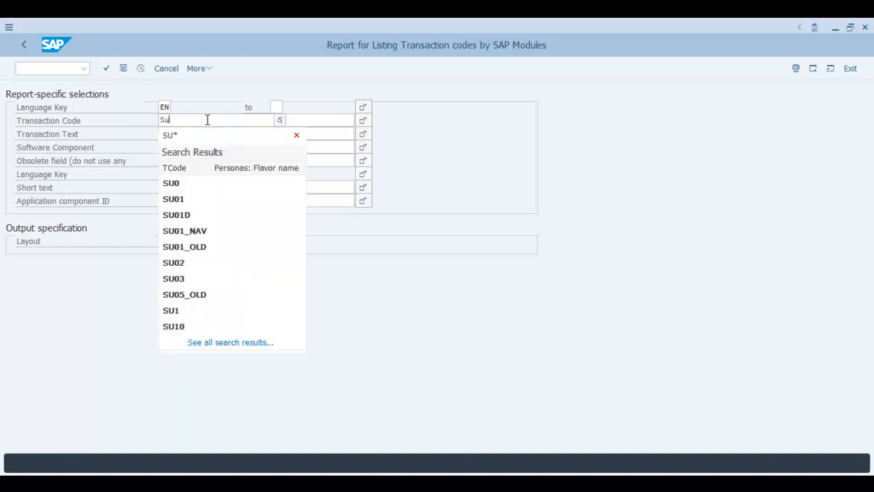
{"action": "key", "text": "BackSpace"}
{"action": "key", "text": "BackSpace"}
{"action": "key", "text": "BackSpace"}
{"action": "type", "text": "SU"}
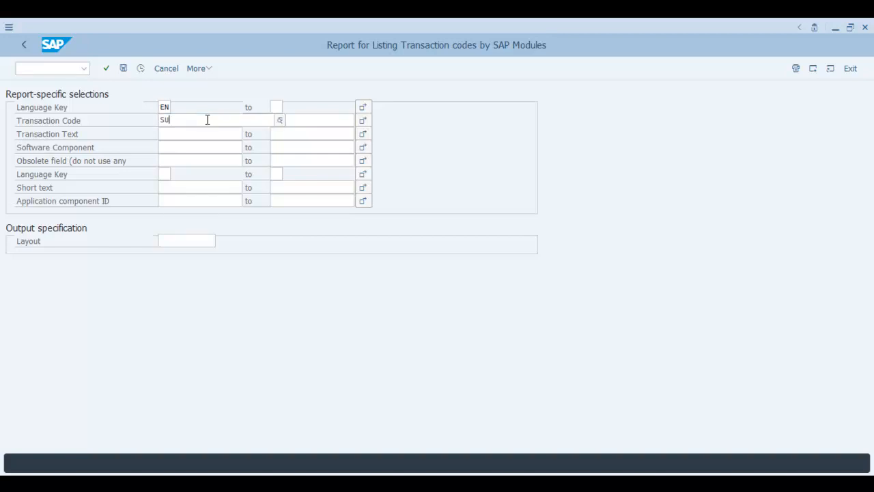
{"action": "type", "text": "*"}
{"action": "left_click", "coordinate": [569, 187]}
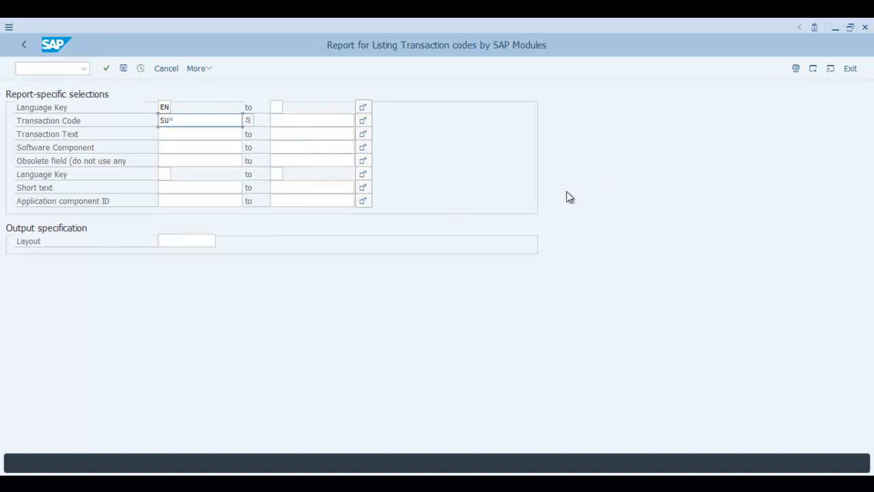
{"action": "left_click", "coordinate": [181, 142]}
{"action": "left_click", "coordinate": [172, 122]}
Run the report and scroll through the SU* transaction code list.
{"action": "left_click", "coordinate": [140, 69]}
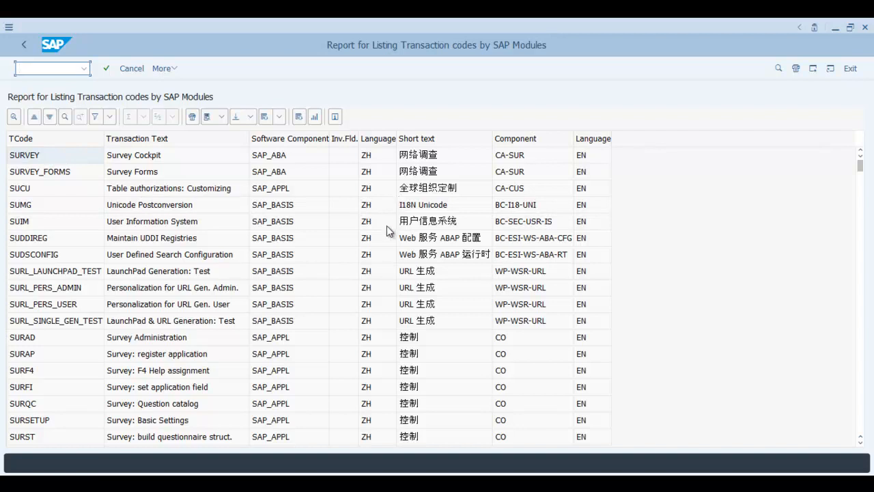
{"action": "scroll", "coordinate": [379, 236], "scroll_direction": "down", "scroll_amount": 2}
{"action": "scroll", "coordinate": [72, 284], "scroll_direction": "down", "scroll_amount": 5}
{"action": "scroll", "coordinate": [72, 284], "scroll_direction": "down", "scroll_amount": 7}
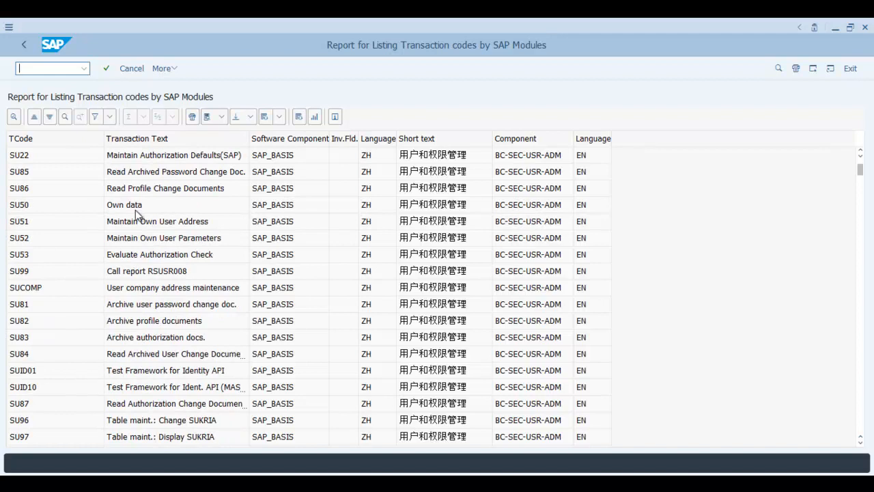
Return to the selection screen and enter EN in the second Language Key field.
{"action": "left_click", "coordinate": [132, 69]}
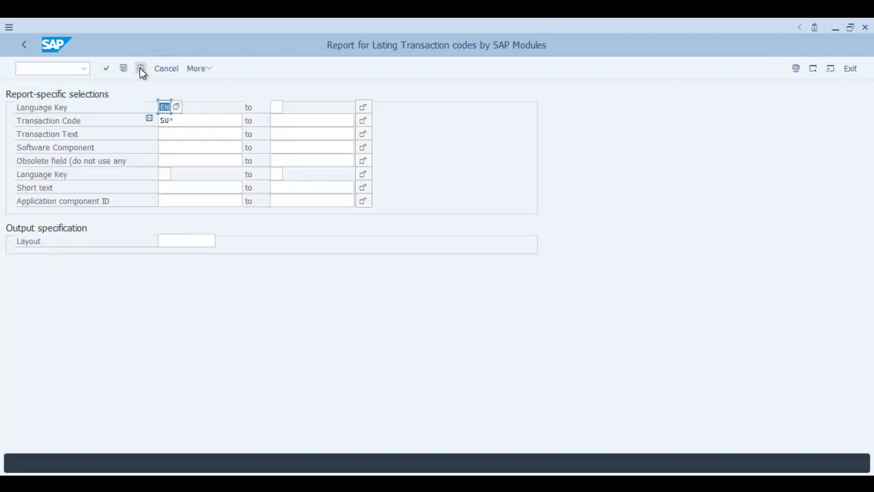
{"action": "left_click", "coordinate": [169, 186]}
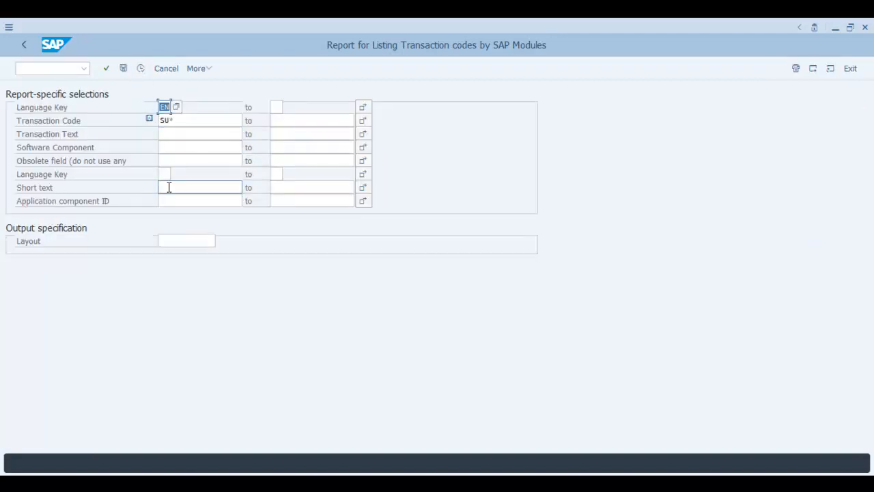
{"action": "left_click", "coordinate": [162, 175]}
{"action": "type", "text": "EN"}
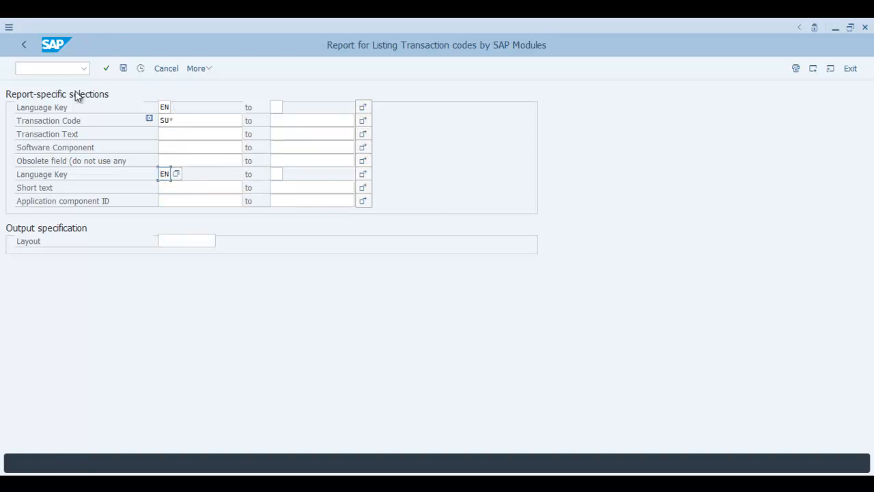
{"action": "left_click", "coordinate": [127, 70]}
Rerun the report with F8, inspect the SU05_OLD BC-SEC-USR row, then go back.
{"action": "key", "text": "F8"}
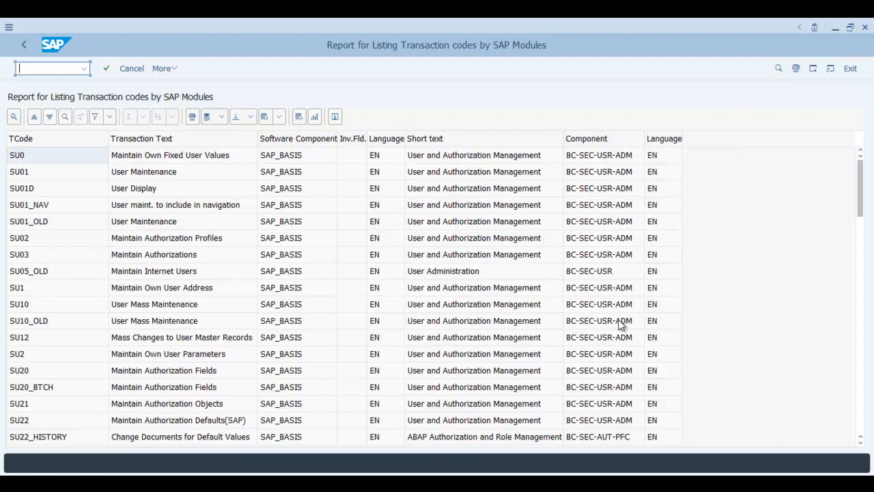
{"action": "left_click", "coordinate": [591, 276]}
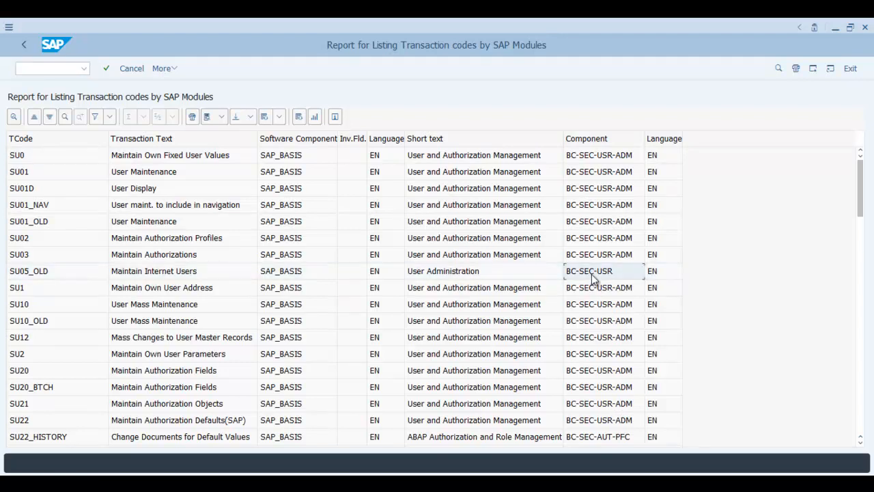
{"action": "left_click", "coordinate": [136, 68]}
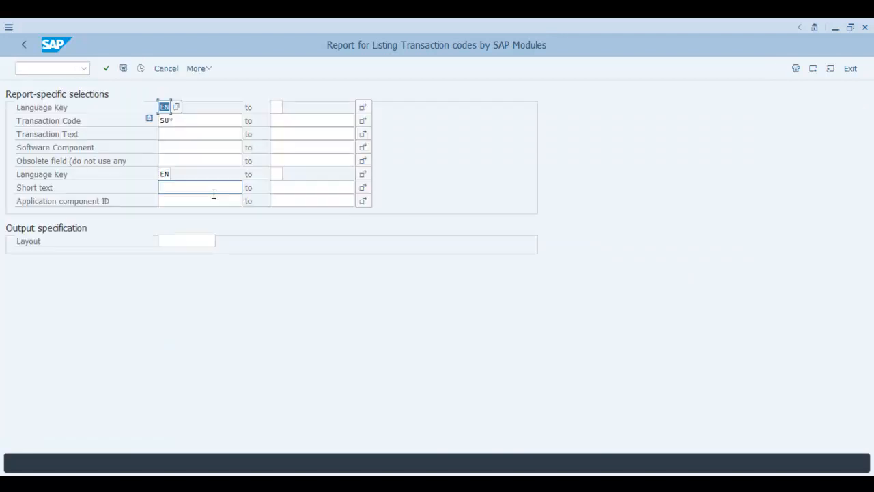
Paste BC-SEC-USR as Application component ID, delete the SU* filter, and run the report.
{"action": "left_click", "coordinate": [205, 200]}
{"action": "type", "text": "BC-SEC-USR"}
{"action": "left_click_drag", "start_coordinate": [213, 121], "coordinate": [64, 142]}
{"action": "key", "text": "Delete"}
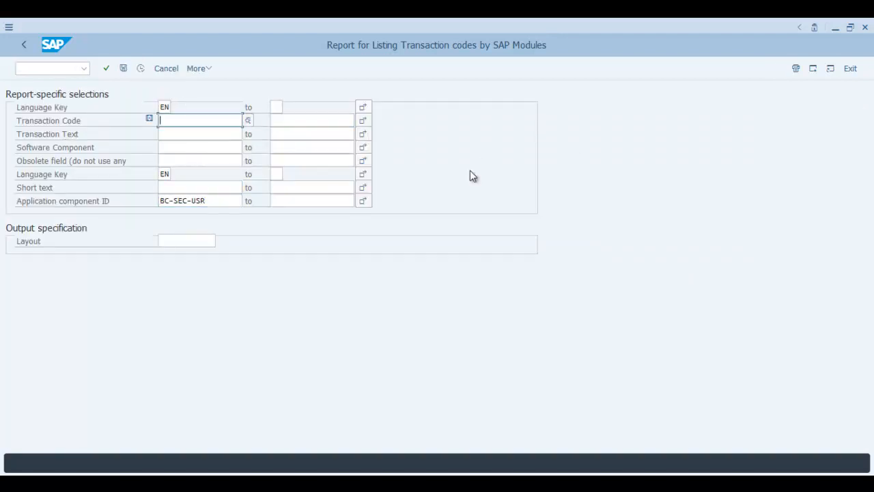
{"action": "left_click", "coordinate": [143, 68]}
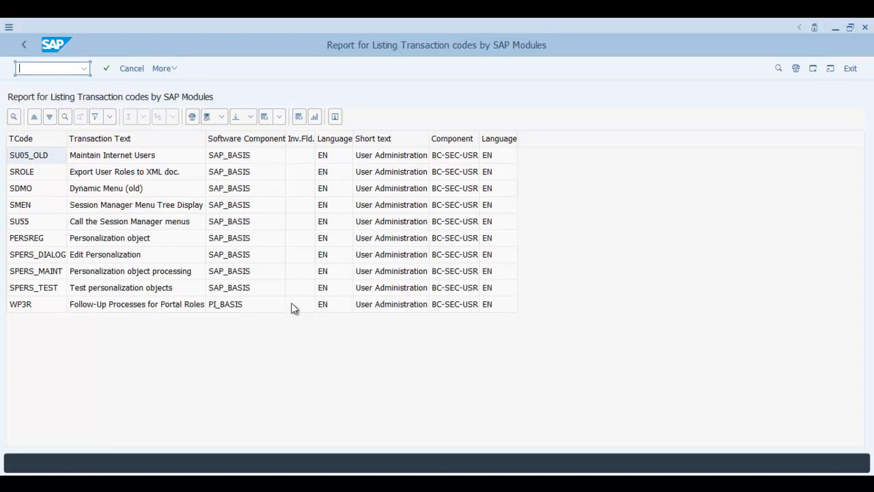
Go back and replace BC-SEC-USR with CO* in Application component ID.
{"action": "left_click", "coordinate": [131, 71]}
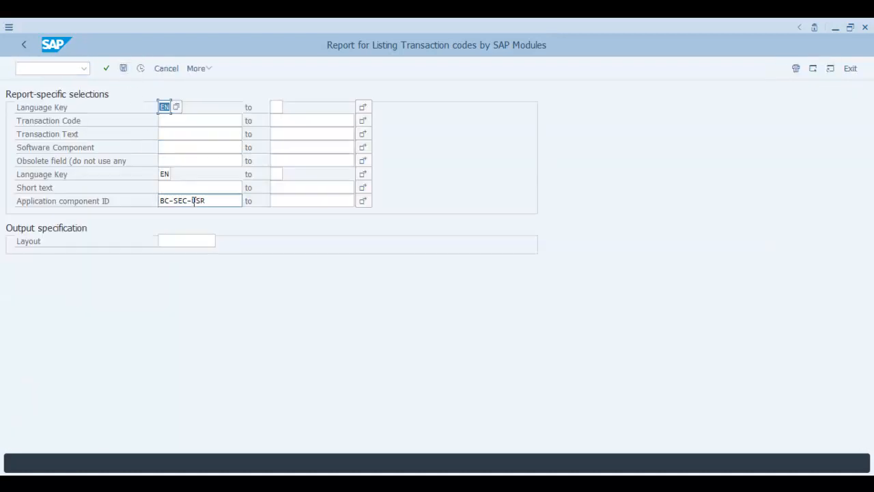
{"action": "left_click_drag", "start_coordinate": [209, 200], "coordinate": [1, 220]}
{"action": "type", "text": "CO*"}
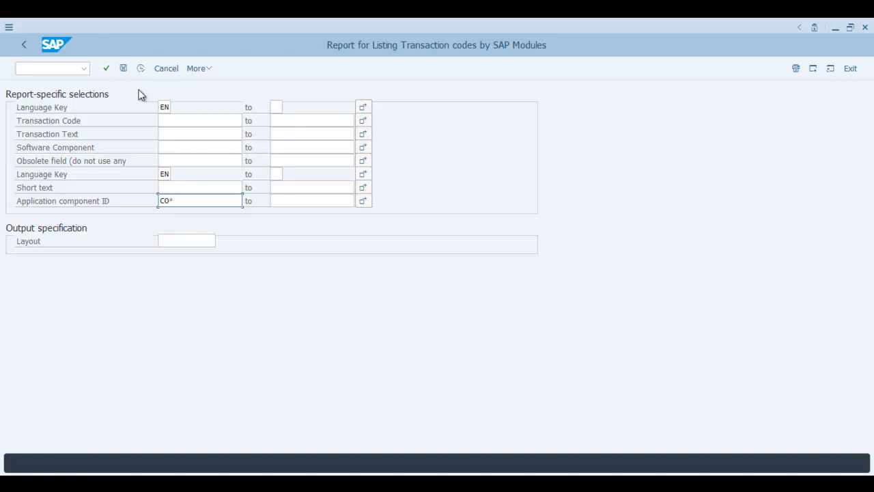
Run the CO* report, scroll through the Controlling codes, and return to the criteria.
{"action": "left_click", "coordinate": [141, 69]}
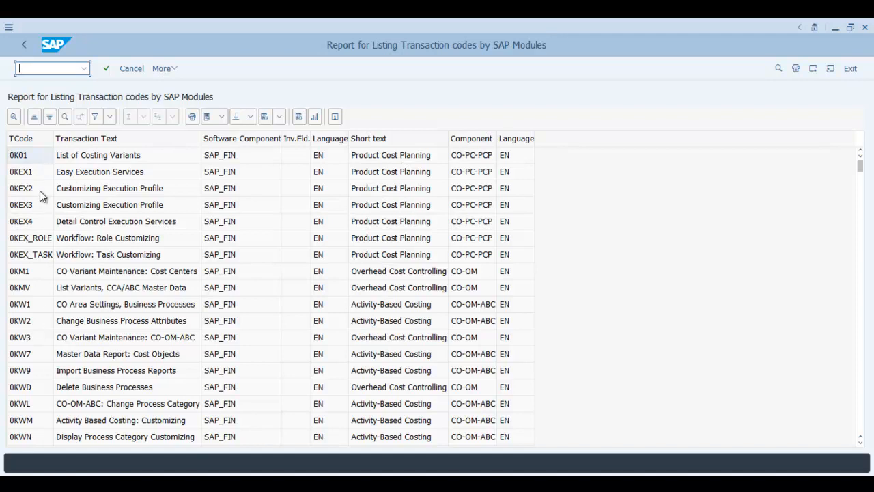
{"action": "scroll", "coordinate": [39, 255], "scroll_direction": "down", "scroll_amount": 3}
{"action": "scroll", "coordinate": [475, 233], "scroll_direction": "down", "scroll_amount": 4}
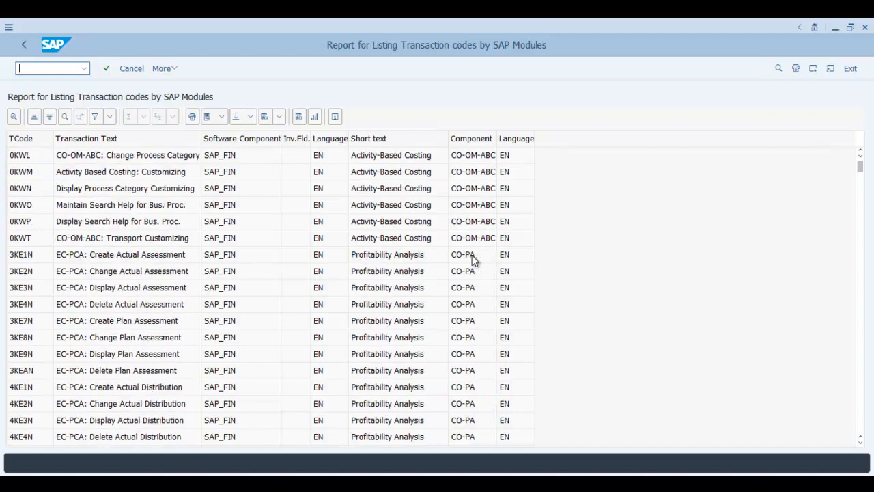
{"action": "scroll", "coordinate": [396, 236], "scroll_direction": "down", "scroll_amount": 6}
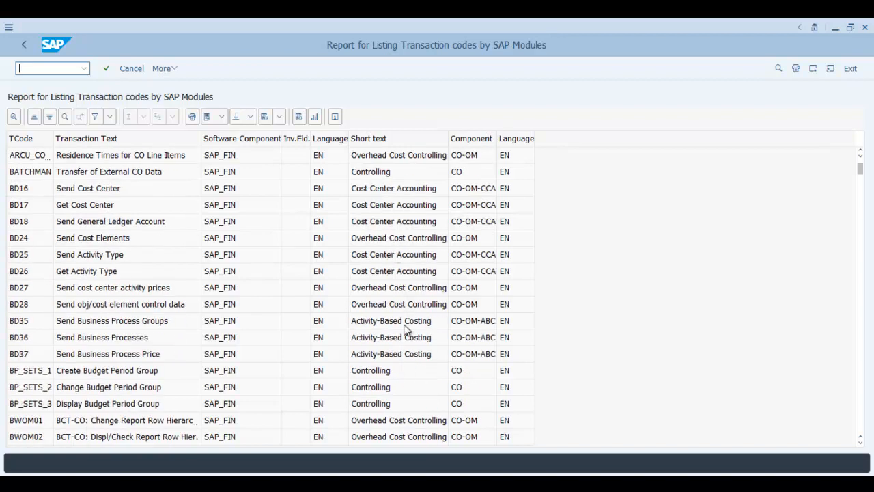
{"action": "scroll", "coordinate": [406, 367], "scroll_direction": "down", "scroll_amount": 2}
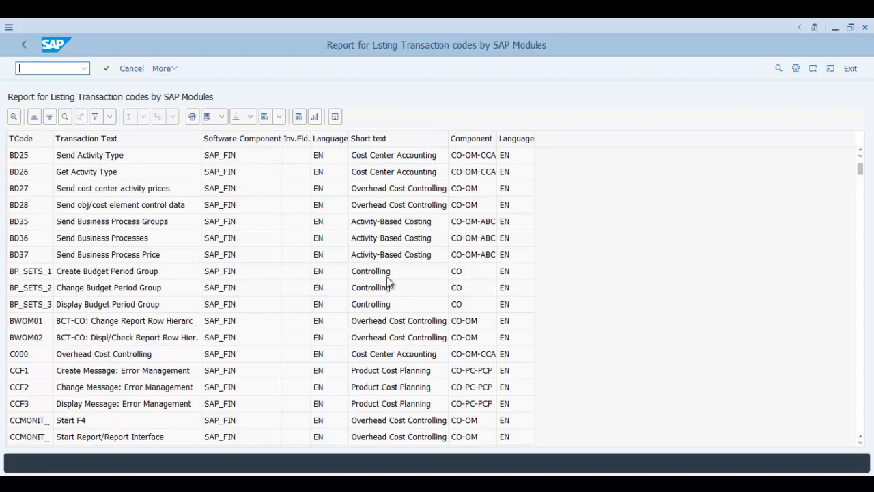
{"action": "scroll", "coordinate": [380, 289], "scroll_direction": "down", "scroll_amount": 4}
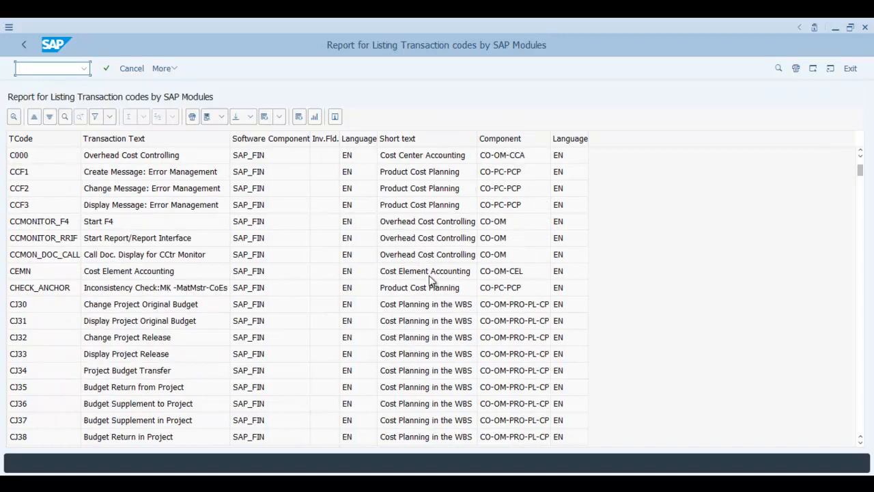
{"action": "scroll", "coordinate": [499, 314], "scroll_direction": "down", "scroll_amount": 10}
{"action": "scroll", "coordinate": [490, 300], "scroll_direction": "down", "scroll_amount": 2}
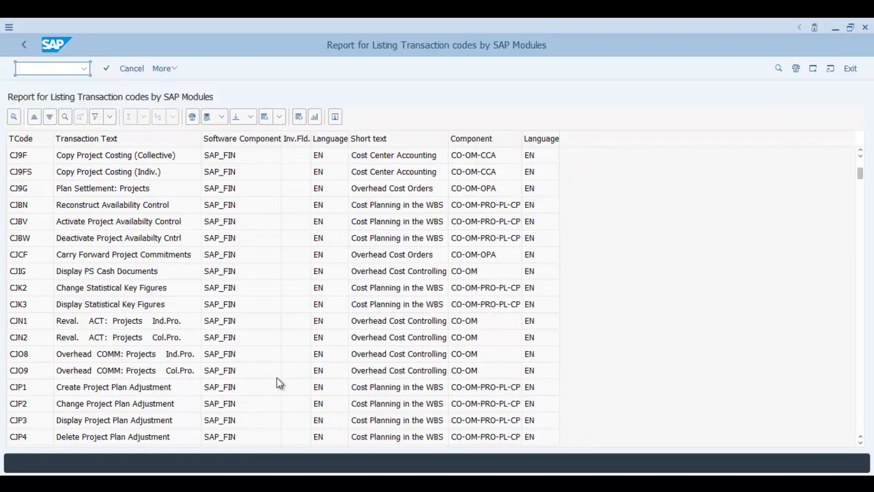
{"action": "left_click", "coordinate": [131, 68]}
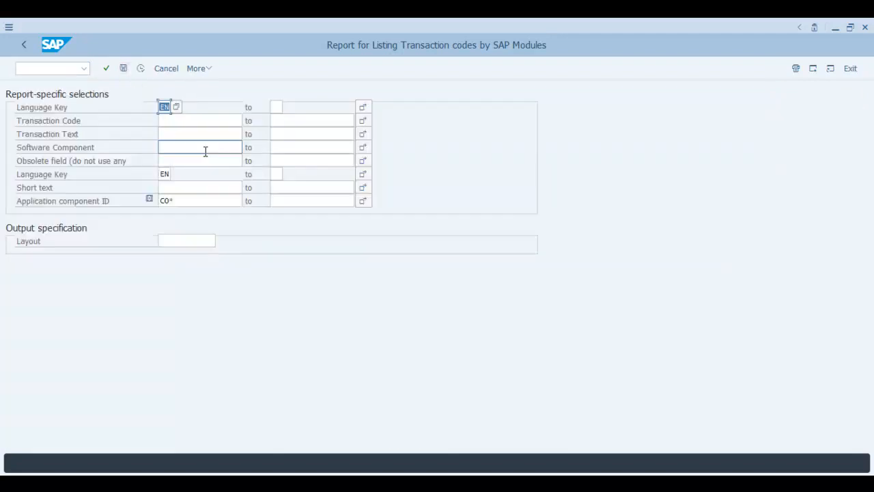
Replace CO* with MM* in Application component ID and run the report.
{"action": "left_click", "coordinate": [201, 200]}
{"action": "type", "text": "MM*"}
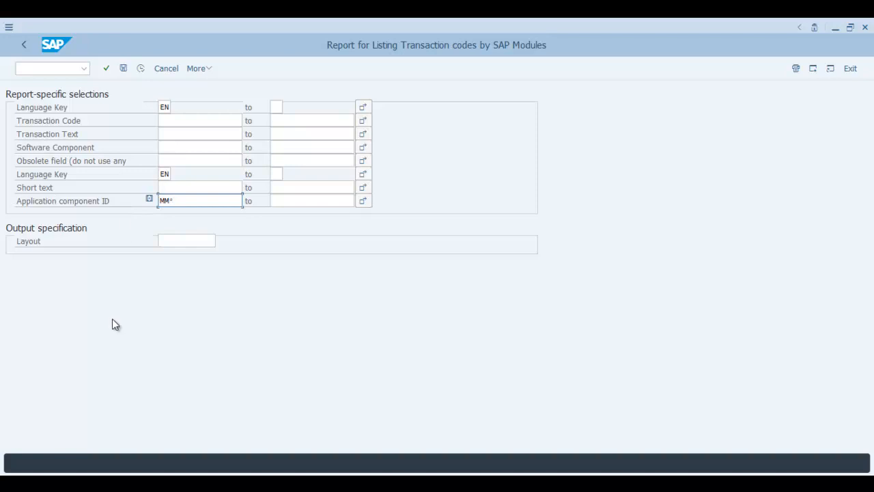
{"action": "left_click", "coordinate": [141, 69]}
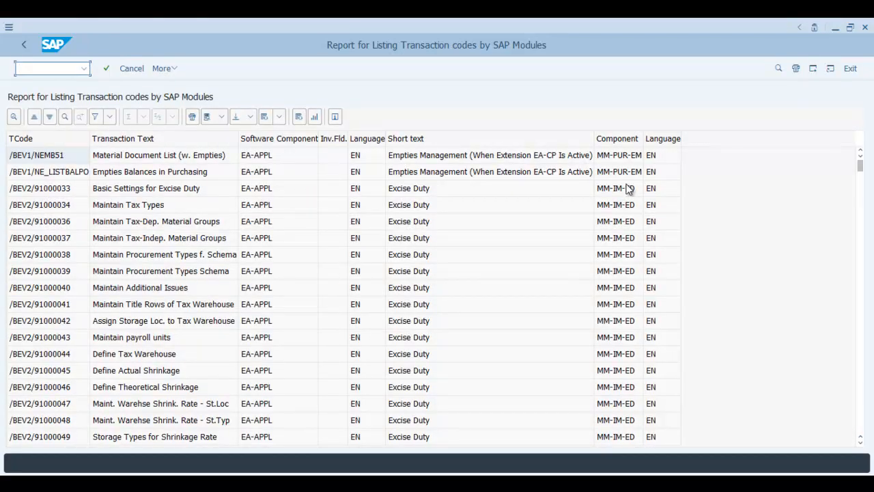
Scroll the MM* results, then return to the ZTCODEYBYMOD QuickView design.
{"action": "scroll", "coordinate": [482, 198], "scroll_direction": "down", "scroll_amount": 6}
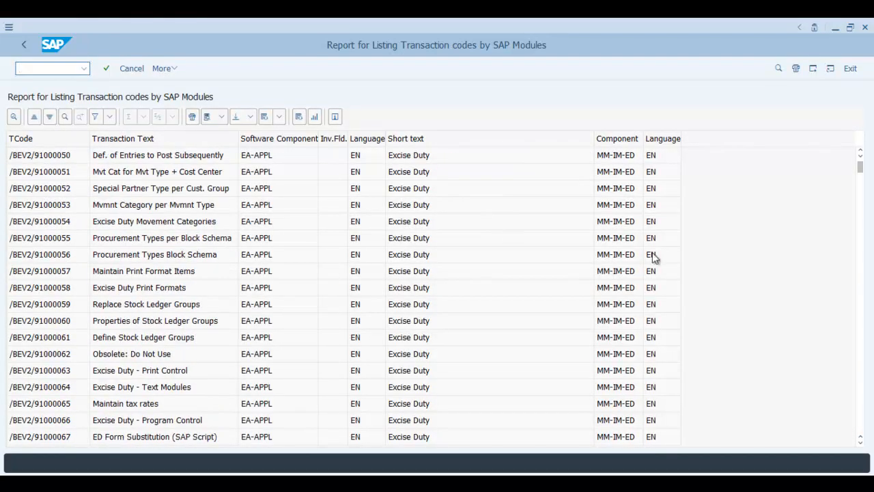
{"action": "scroll", "coordinate": [592, 297], "scroll_direction": "down", "scroll_amount": 4}
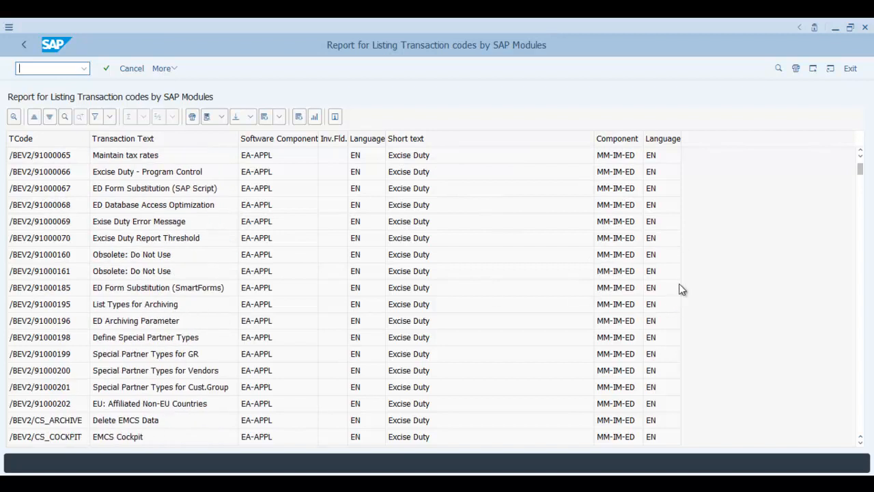
{"action": "scroll", "coordinate": [676, 297], "scroll_direction": "down", "scroll_amount": 6}
{"action": "scroll", "coordinate": [863, 275], "scroll_direction": "down", "scroll_amount": 6}
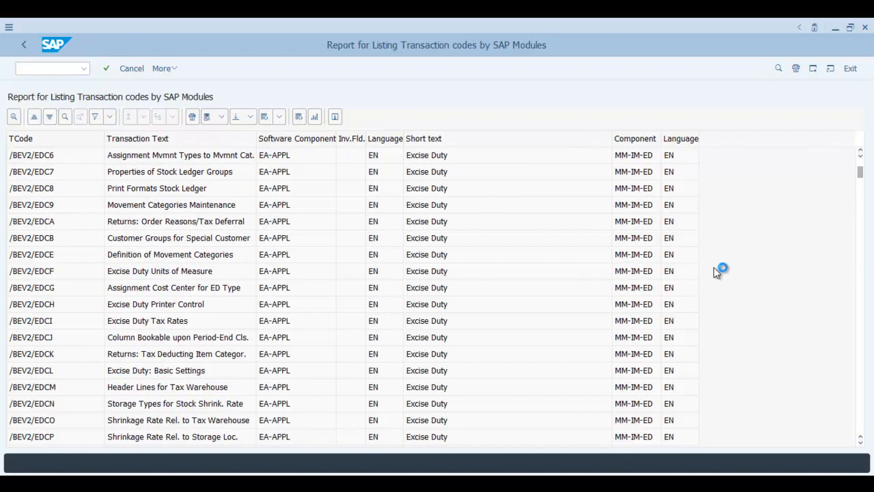
{"action": "scroll", "coordinate": [646, 284], "scroll_direction": "down", "scroll_amount": 6}
{"action": "scroll", "coordinate": [645, 280], "scroll_direction": "down", "scroll_amount": 6}
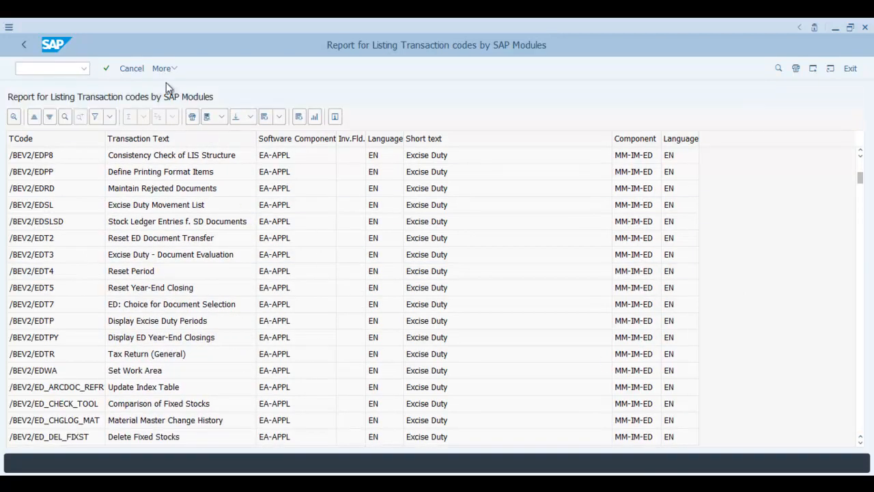
{"action": "left_click", "coordinate": [134, 70]}
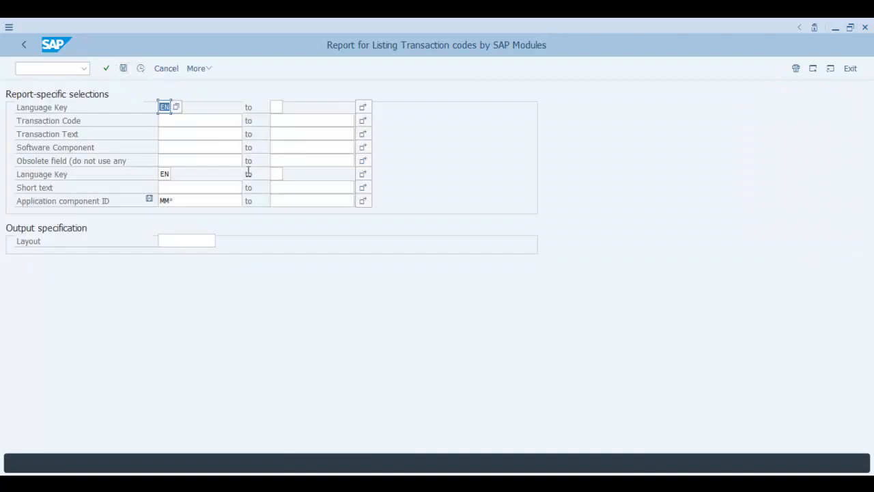
{"action": "left_click", "coordinate": [164, 69]}
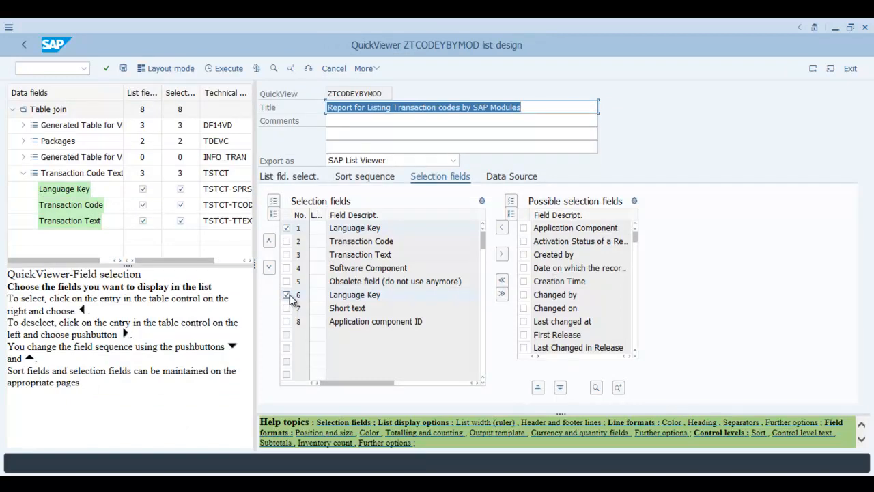
Save ZTCODEYBYMOD and remove the duplicate row-6 Language Key from the selection fields.
{"action": "left_click", "coordinate": [123, 68]}
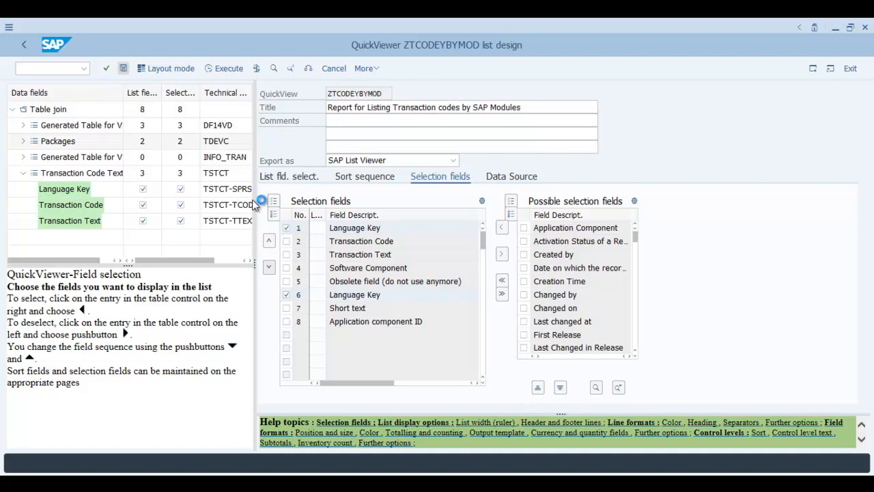
{"action": "left_click", "coordinate": [287, 294]}
{"action": "left_click", "coordinate": [286, 228]}
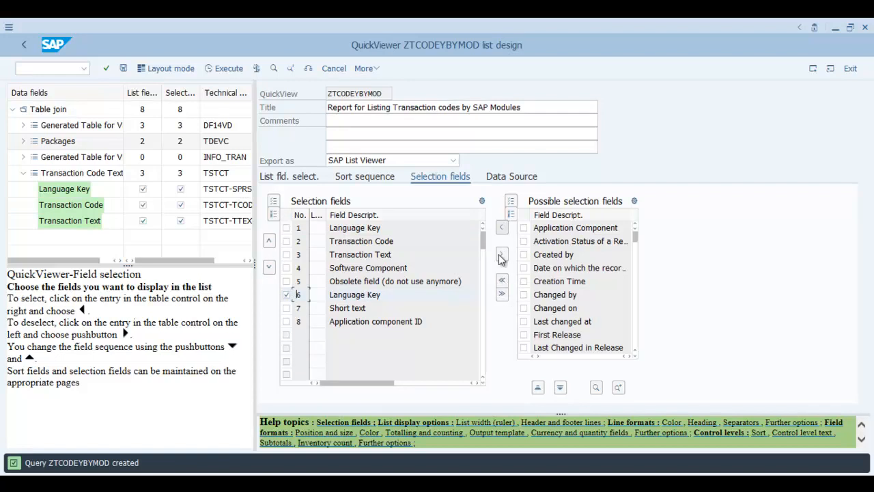
{"action": "left_click", "coordinate": [503, 256]}
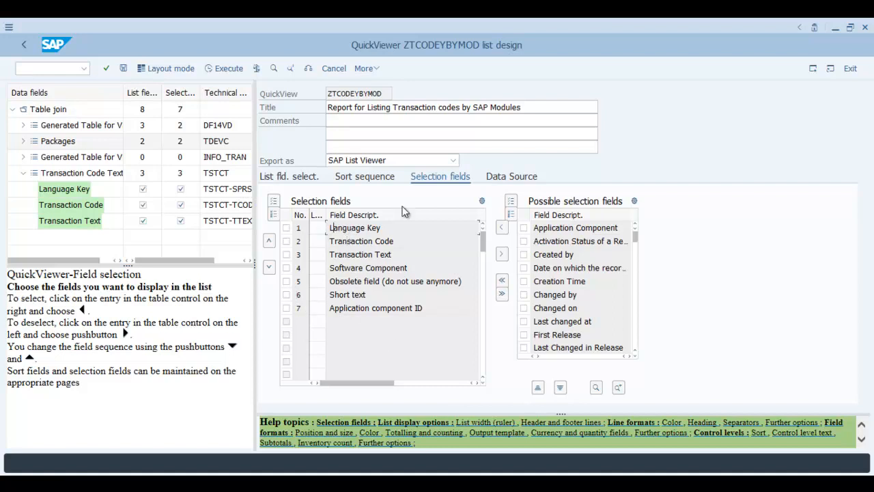
{"action": "left_click", "coordinate": [283, 175]}
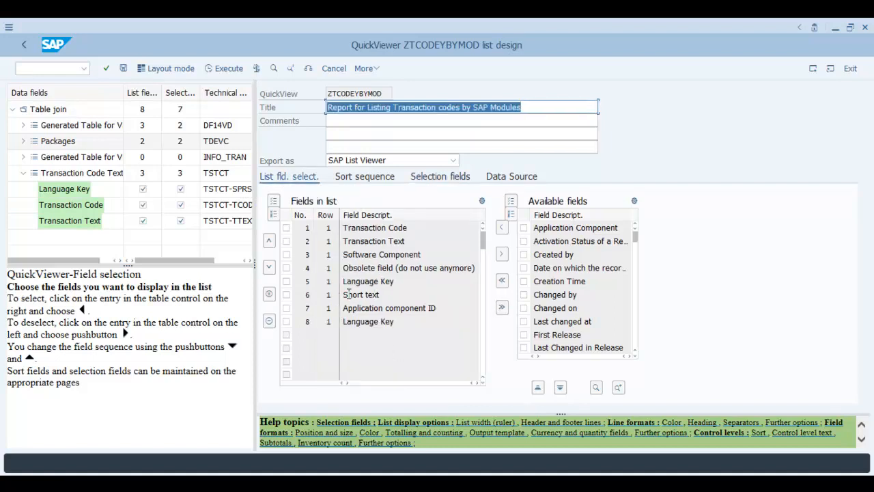
Move the fourth output-list field down, then return to the Selection fields list.
{"action": "left_click", "coordinate": [287, 270]}
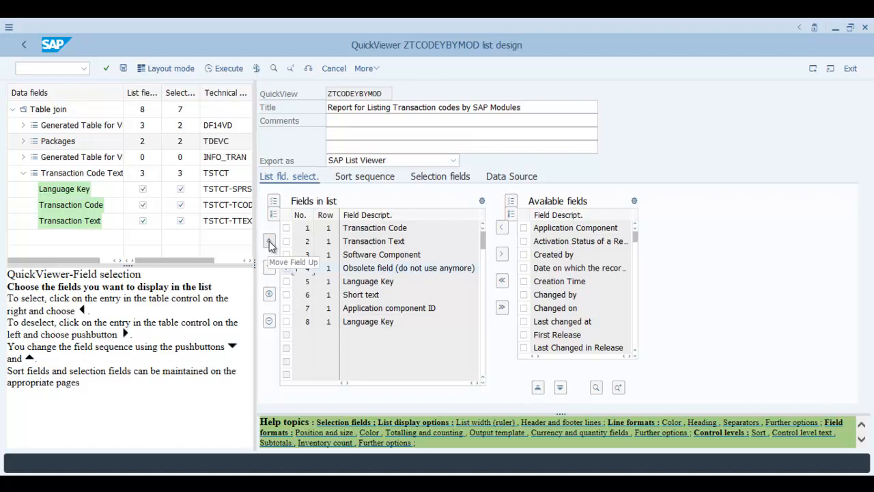
{"action": "left_click", "coordinate": [271, 268]}
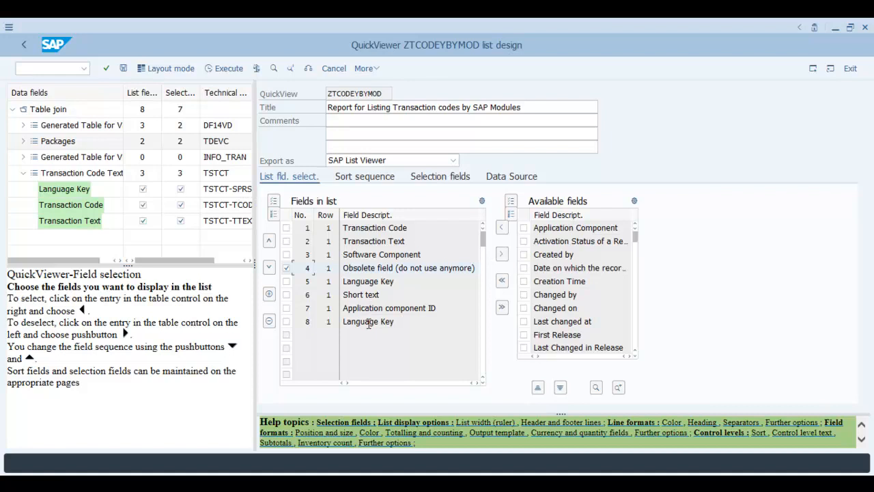
{"action": "left_click", "coordinate": [378, 282]}
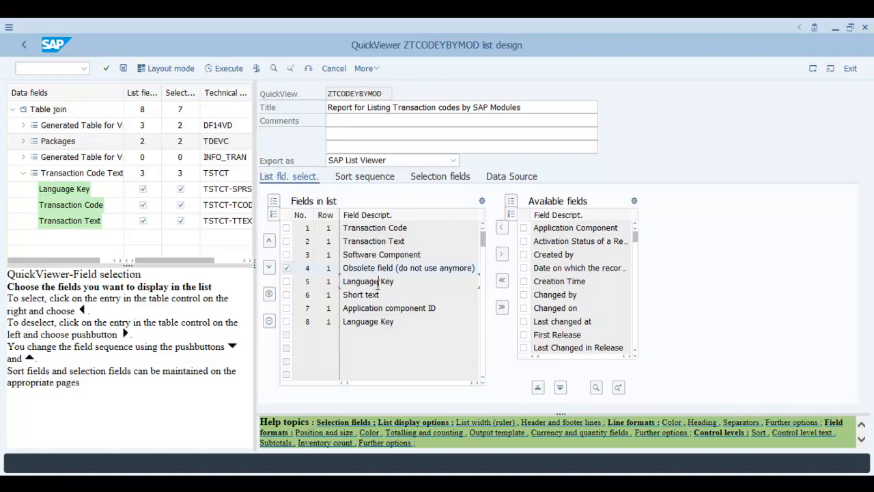
{"action": "left_click", "coordinate": [438, 176]}
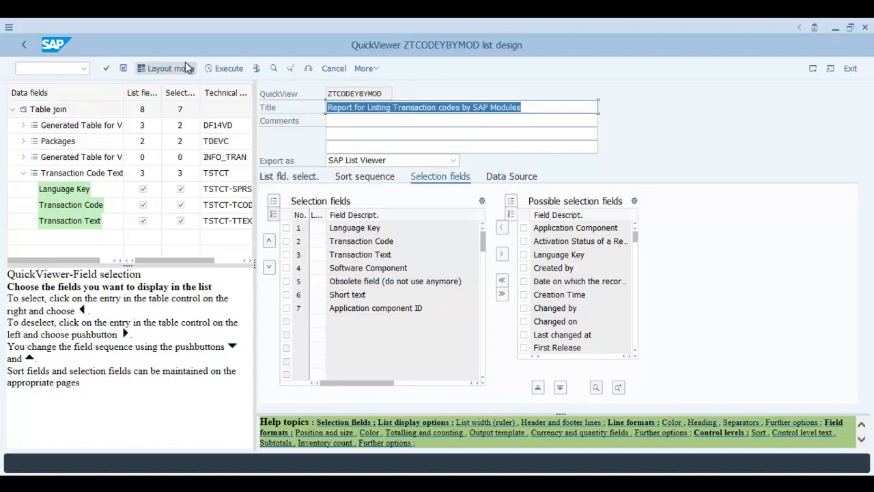
Save ZTCODEYBYMOD, leave the list design, and answer Yes to the save prompt.
{"action": "left_click", "coordinate": [124, 68]}
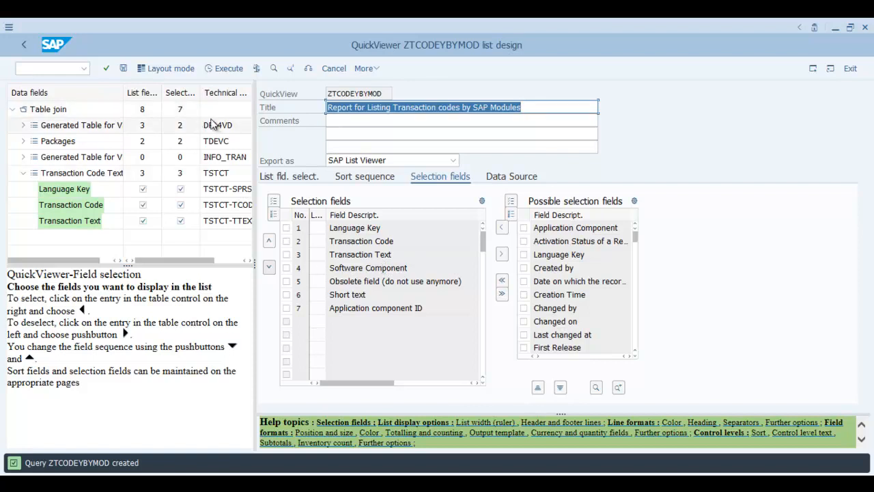
{"action": "left_click", "coordinate": [369, 240]}
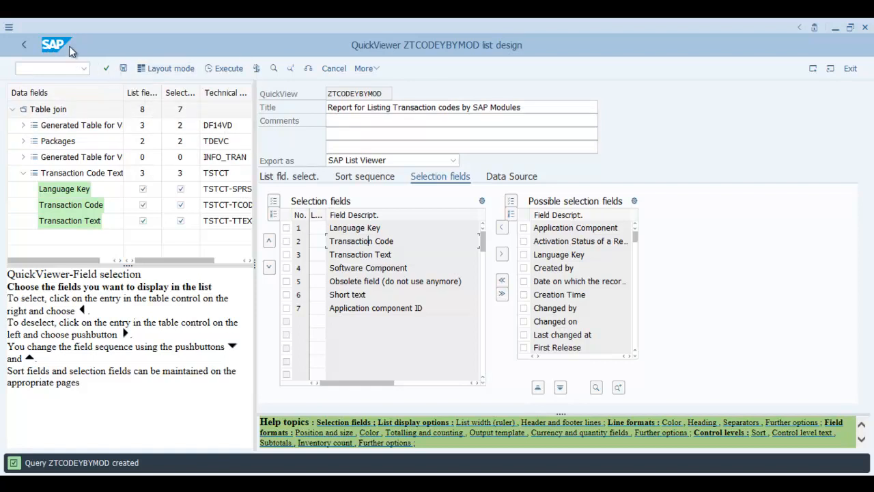
{"action": "left_click", "coordinate": [24, 44]}
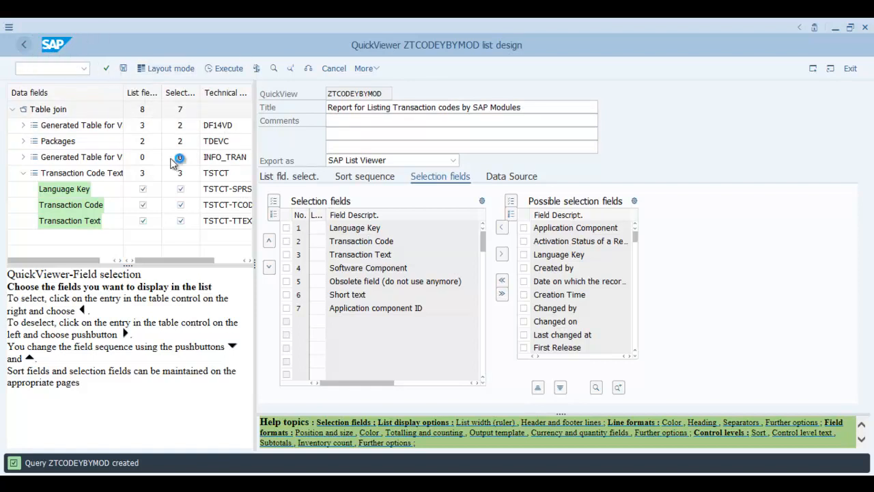
{"action": "left_click", "coordinate": [181, 252]}
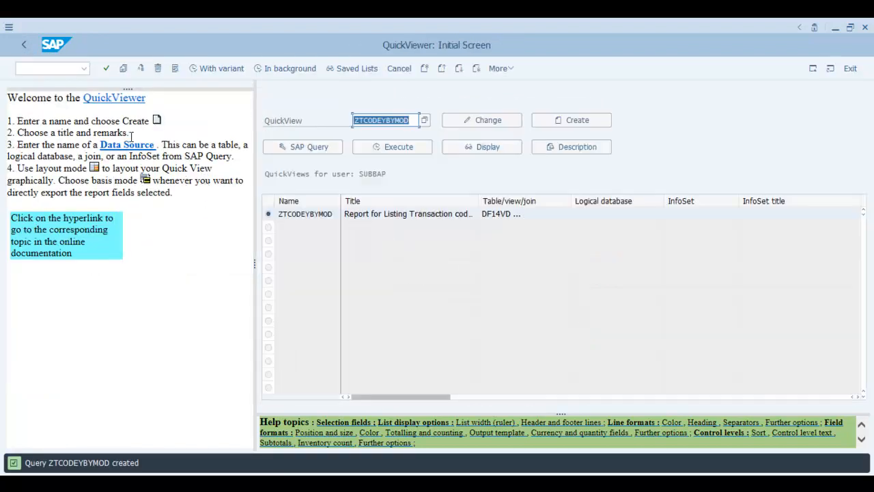
Generate a program for ZTCODEYBYMOD via QuickView > Additional functions > Generate program.
{"action": "left_click", "coordinate": [513, 69]}
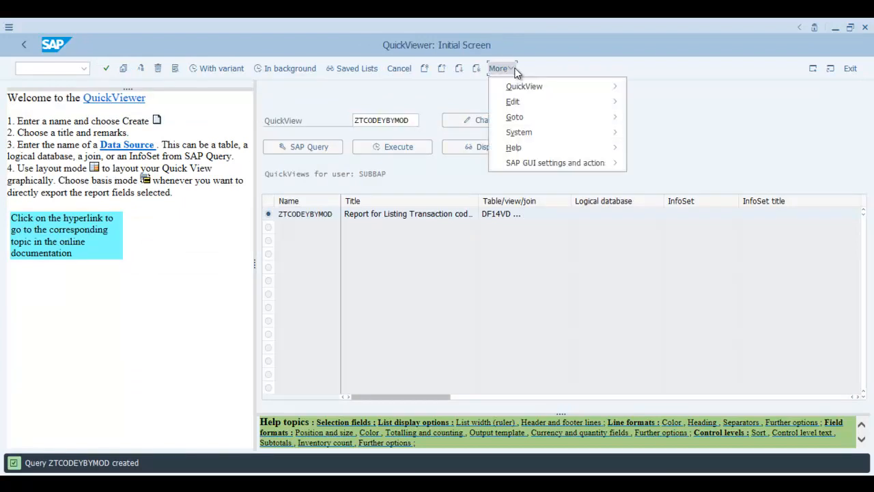
{"action": "left_click", "coordinate": [583, 55]}
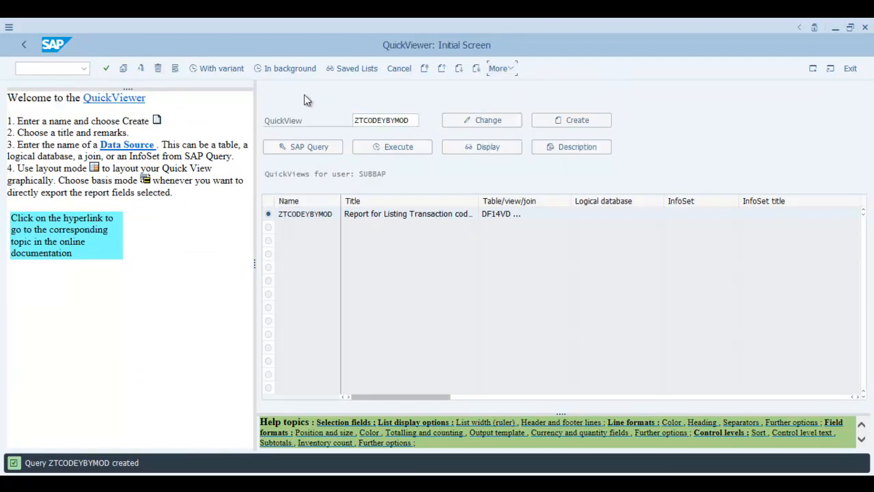
{"action": "left_click", "coordinate": [513, 71]}
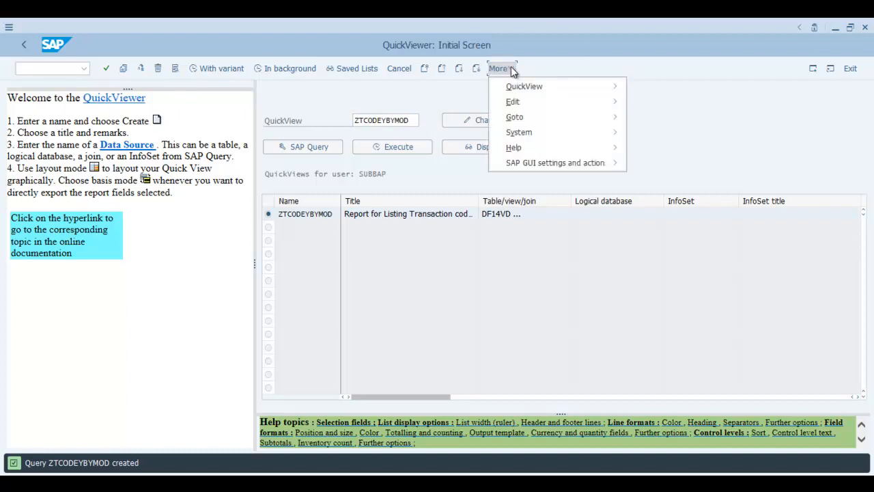
{"action": "mouse_move", "coordinate": [519, 89]}
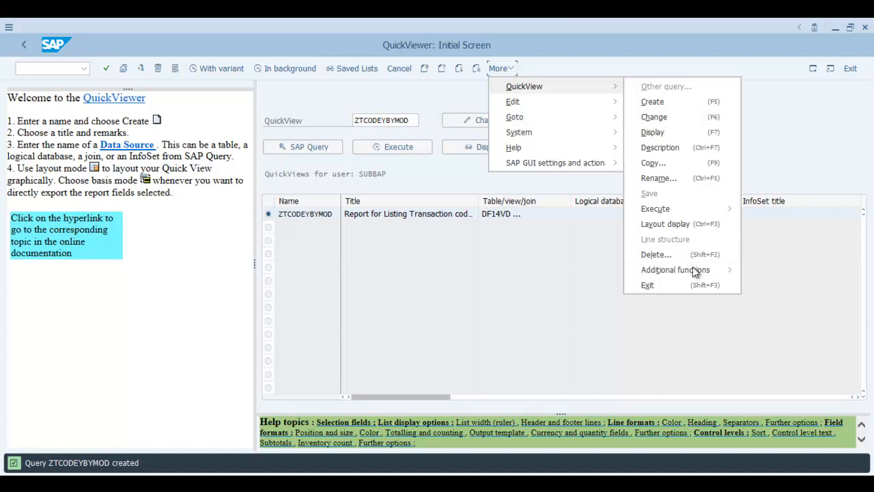
{"action": "mouse_move", "coordinate": [696, 272]}
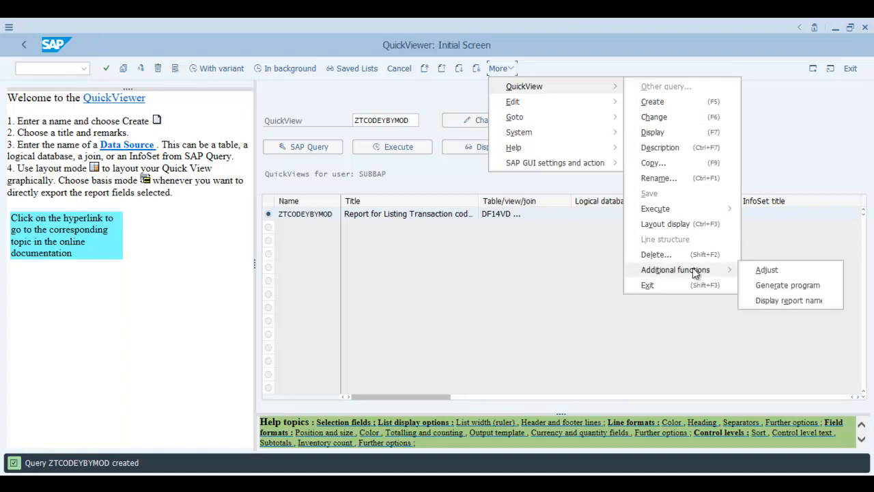
{"action": "left_click", "coordinate": [787, 286]}
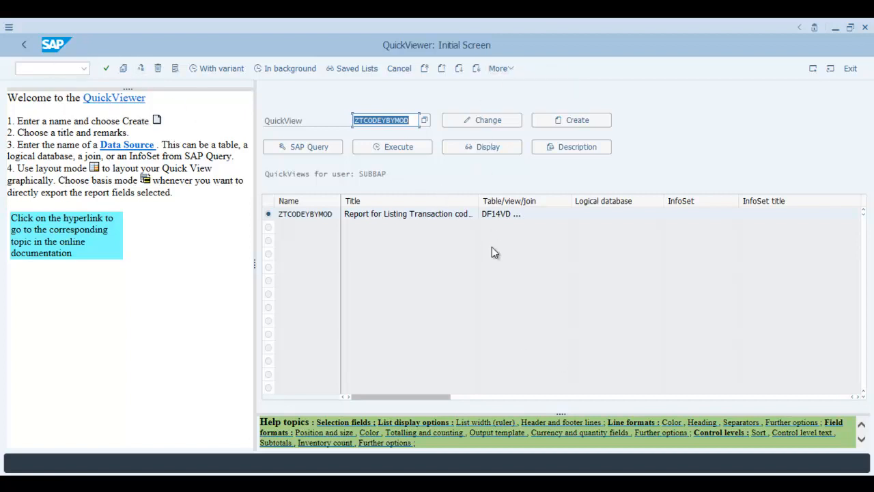
Display the assigned report name AQTGSYSTQV000083ZTCODEYBYMOD==.
{"action": "left_click", "coordinate": [502, 68]}
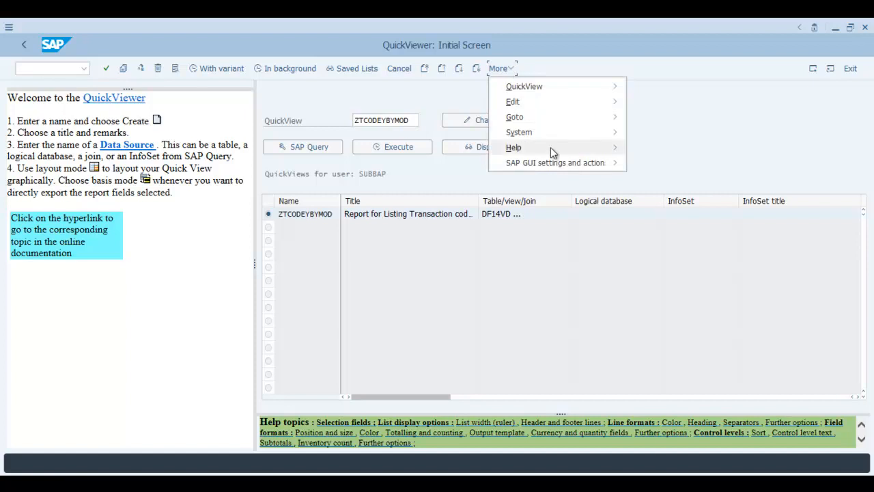
{"action": "mouse_move", "coordinate": [599, 84]}
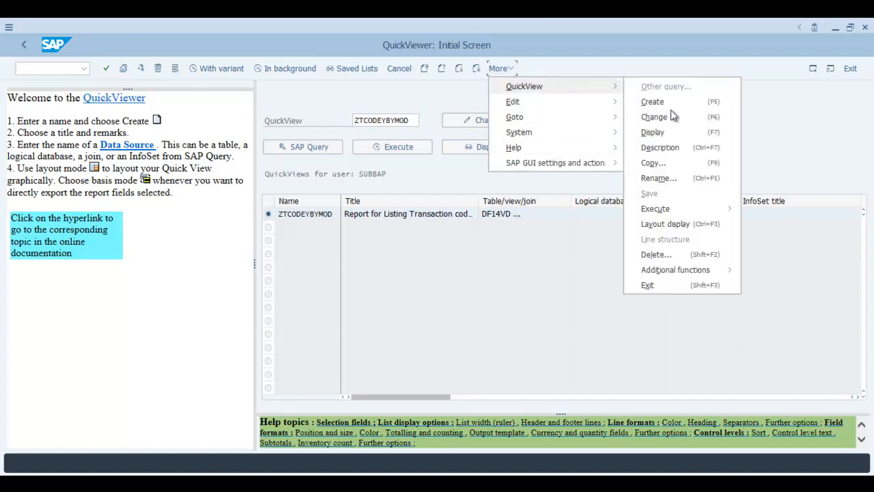
{"action": "mouse_move", "coordinate": [666, 270]}
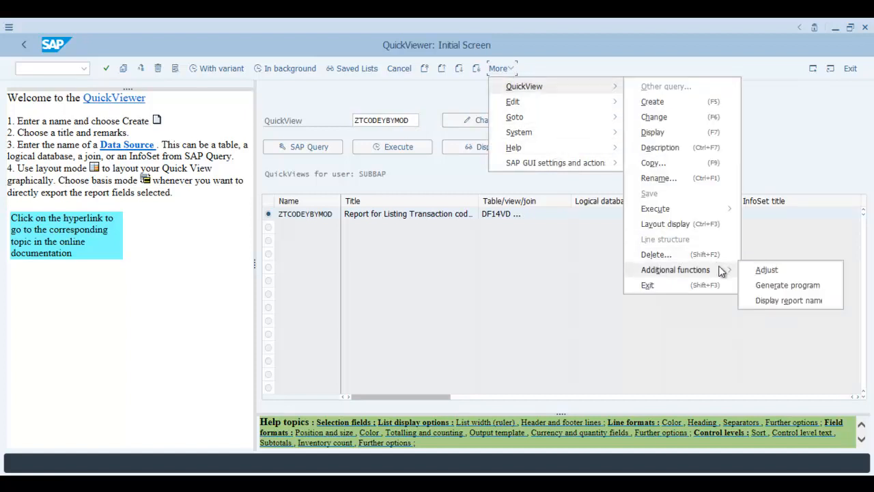
{"action": "left_click", "coordinate": [796, 300]}
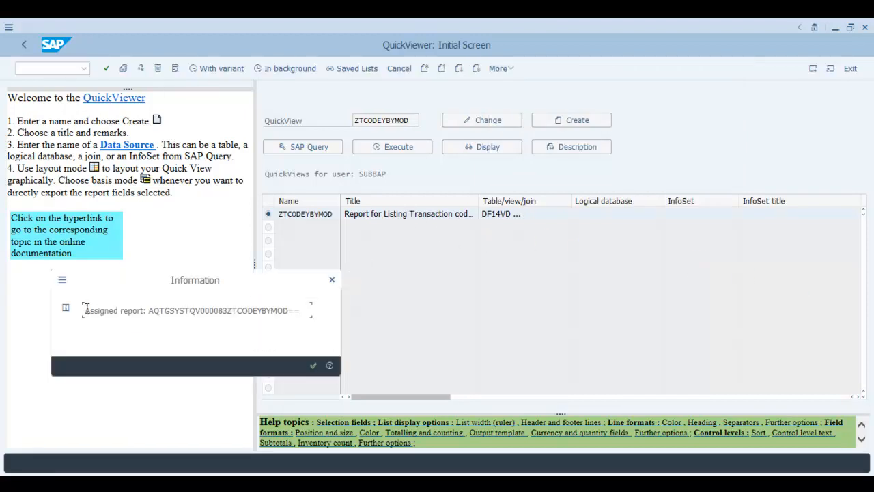
Copy the report name AQTGSYSTQV000083ZTCODEYBYMOD== from the Information message, then dismiss it.
{"action": "left_click_drag", "start_coordinate": [149, 310], "coordinate": [298, 305]}
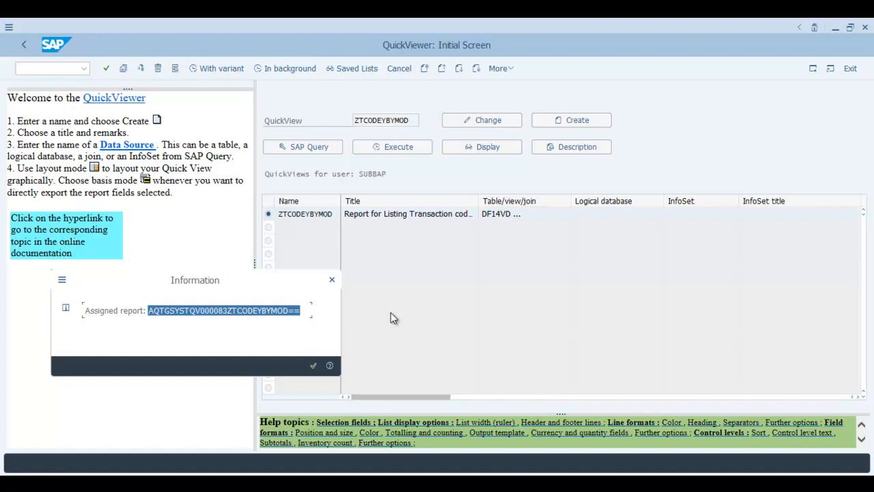
{"action": "key", "text": "ctrl+c"}
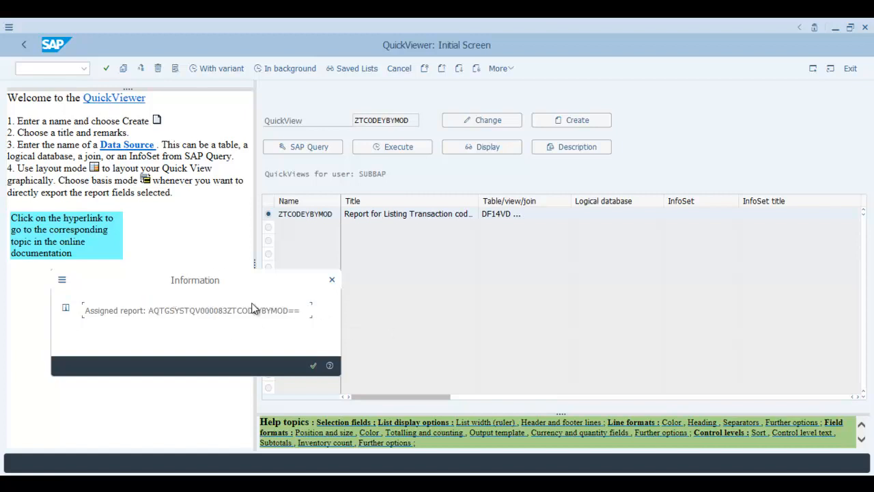
{"action": "left_click_drag", "start_coordinate": [228, 310], "coordinate": [290, 311]}
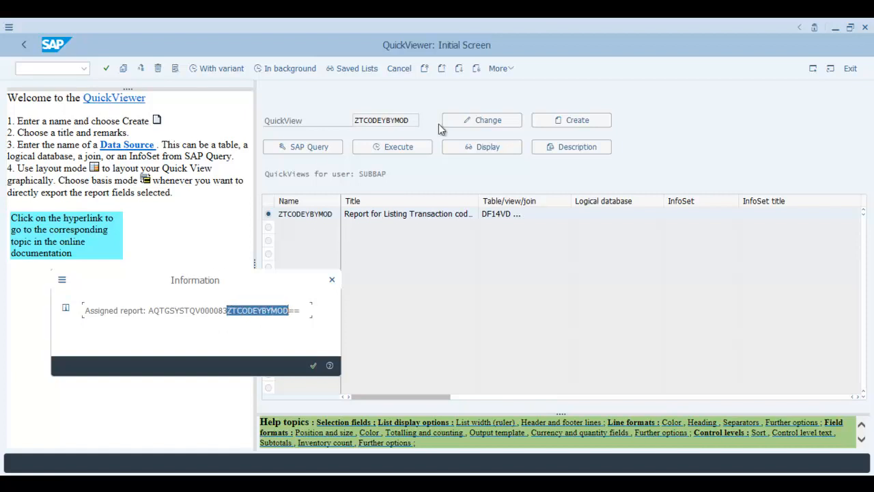
{"action": "left_click", "coordinate": [315, 364]}
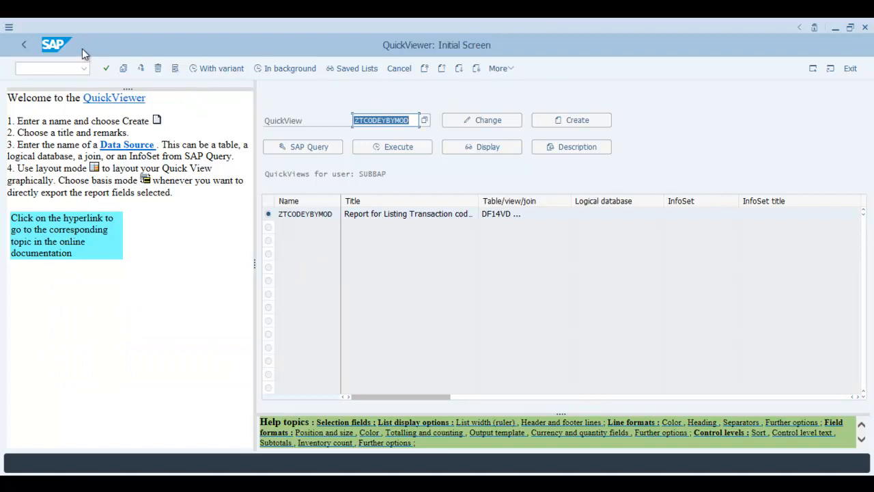
Leave QuickViewer and start transaction SA38 (Program Execution).
{"action": "left_click", "coordinate": [25, 45]}
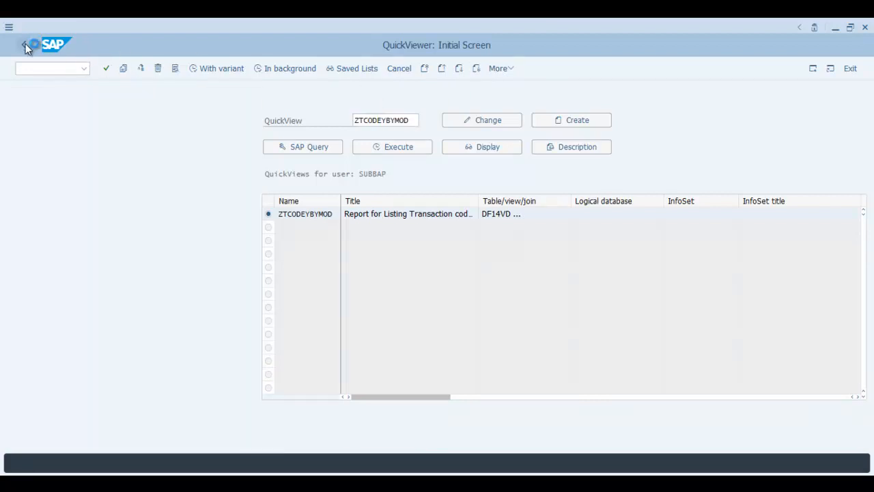
{"action": "type", "text": "sa38"}
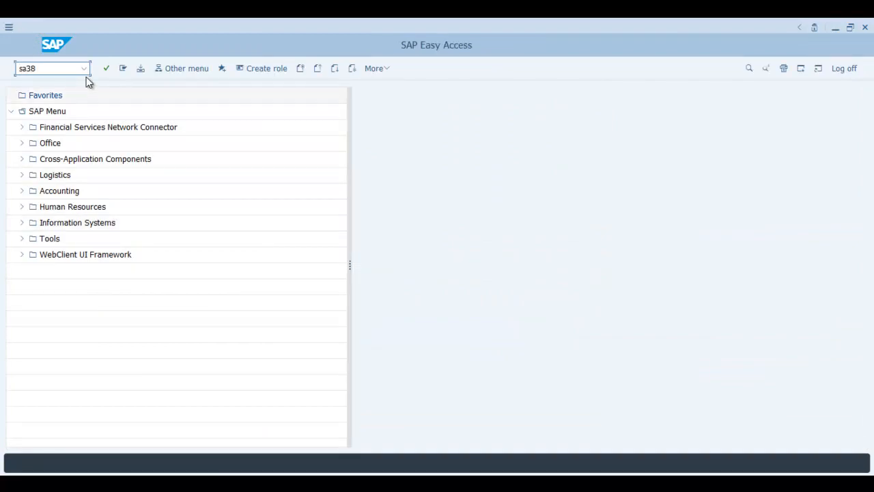
{"action": "key", "text": "Return"}
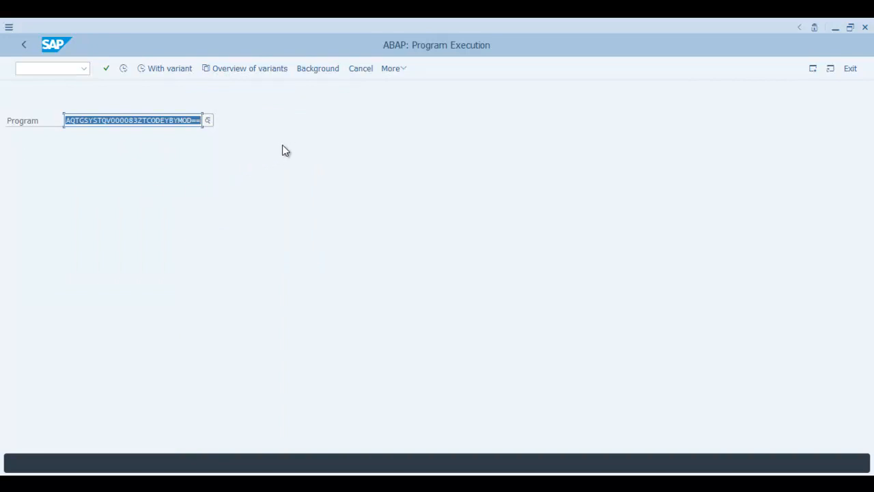
Execute program AQTGSYSTQV000083ZTCODEYBYMOD== to reach its Listing Transaction codes selection screen.
{"action": "left_click", "coordinate": [123, 69]}
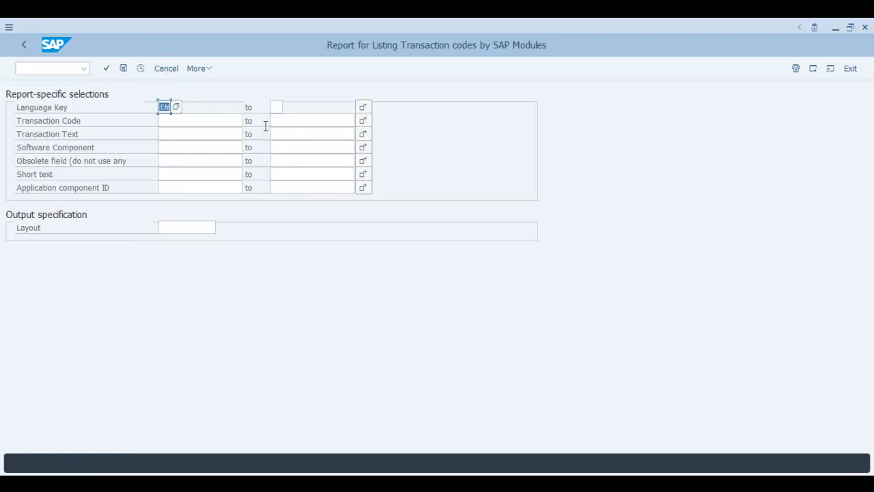
{"action": "left_click", "coordinate": [251, 77]}
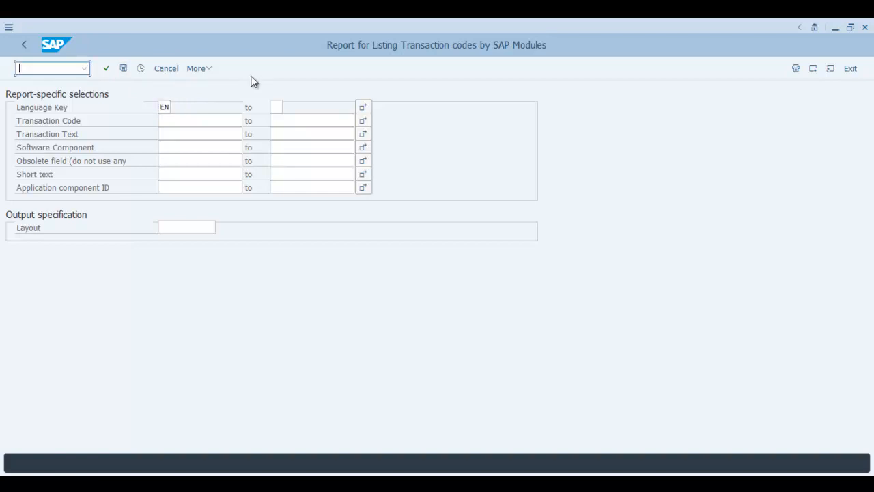
{"action": "left_click", "coordinate": [291, 85]}
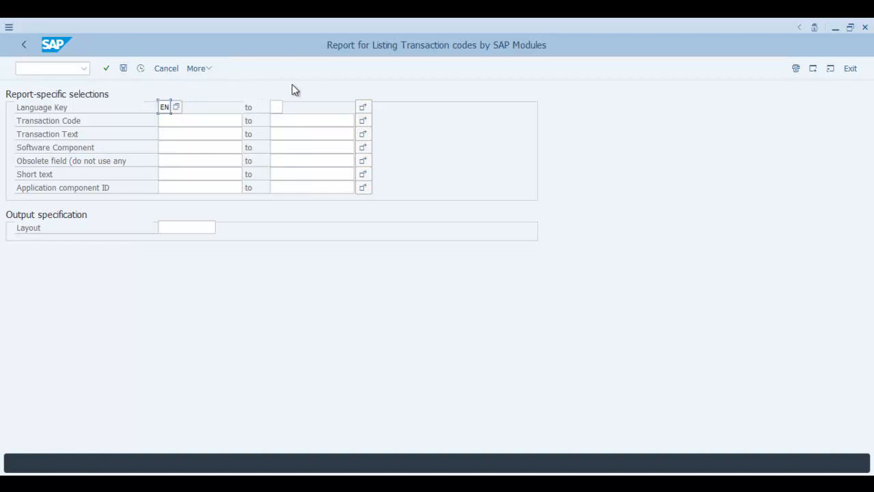